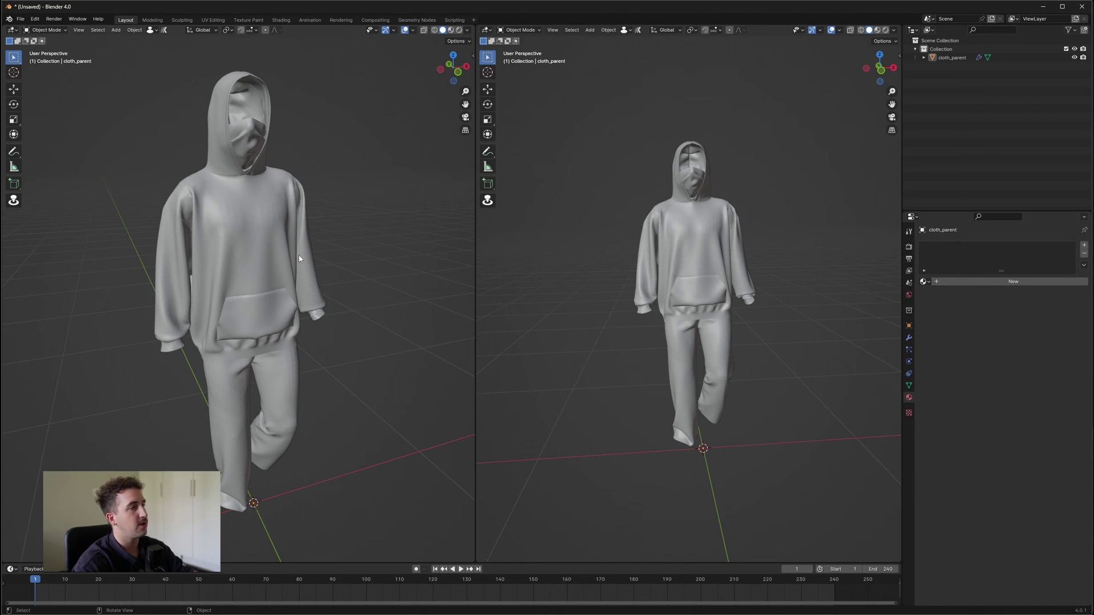
- Select the cloth_parent garment and enlarge its material slot list
{"action": "middle_click_drag", "start_coordinate": [298, 253], "coordinate": [329, 195]}
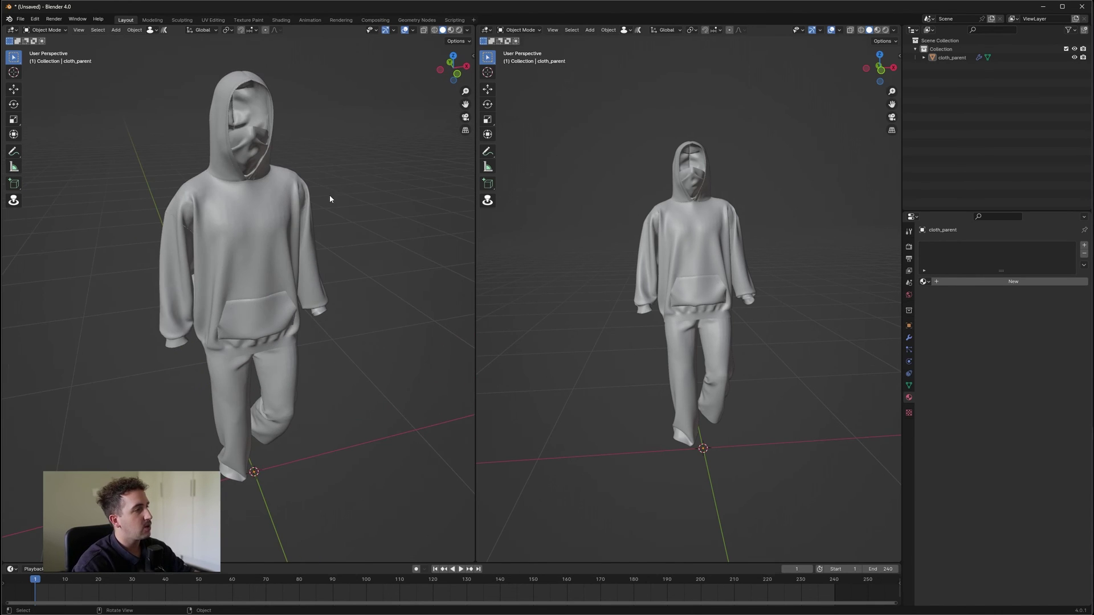
{"action": "left_click", "coordinate": [295, 224]}
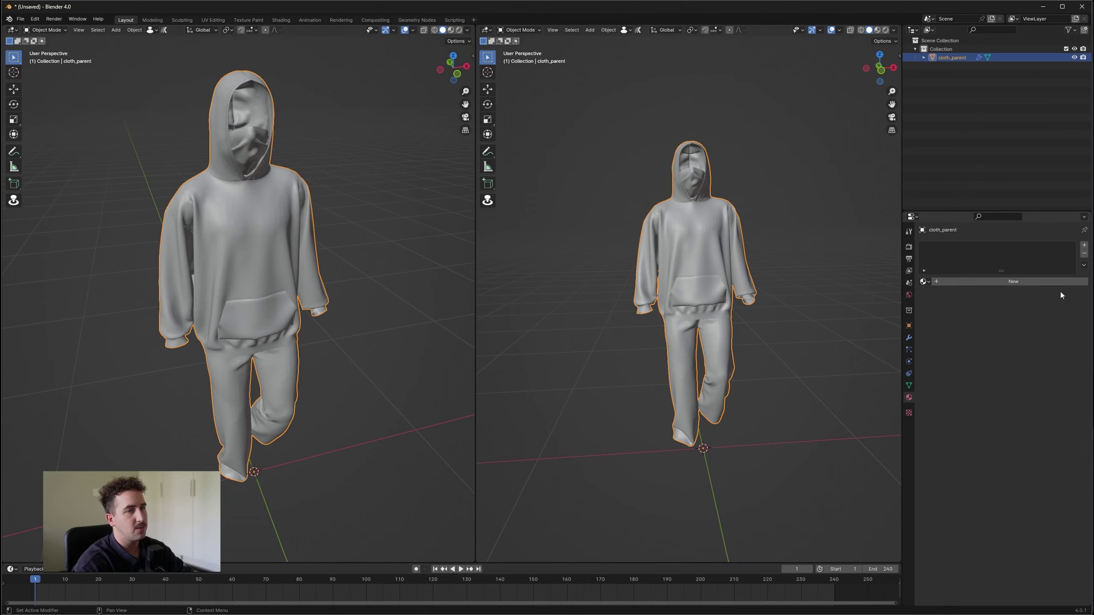
{"action": "left_click_drag", "start_coordinate": [1002, 271], "coordinate": [1001, 356]}
{"action": "scroll", "coordinate": [323, 190], "scroll_direction": "up", "scroll_amount": 3}
{"action": "scroll", "coordinate": [315, 197], "scroll_direction": "down", "scroll_amount": 2}
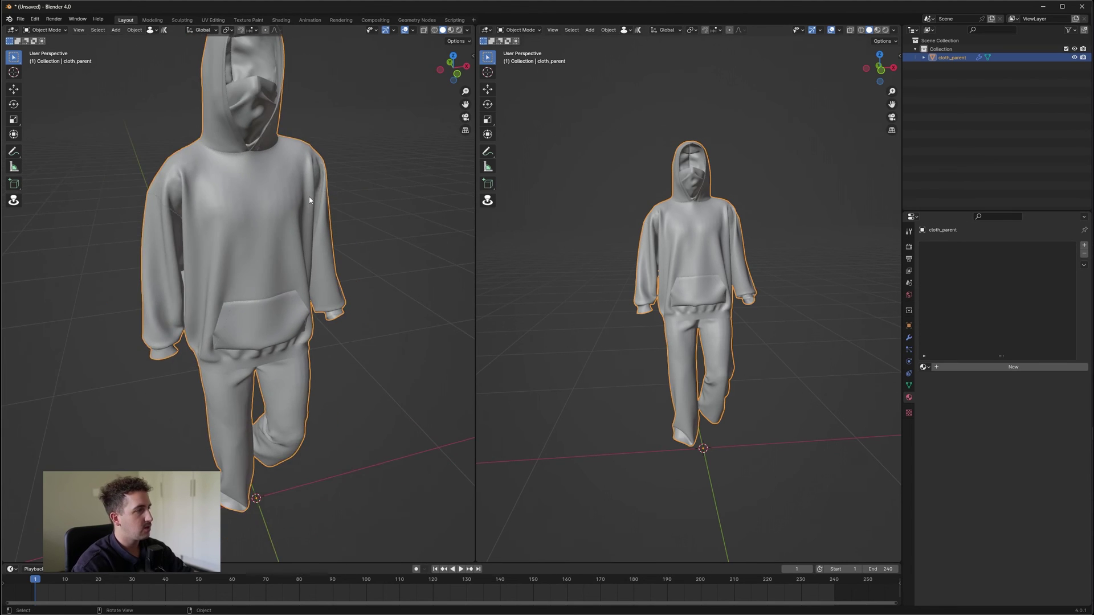
{"action": "scroll", "coordinate": [310, 199], "scroll_direction": "up", "scroll_amount": 1}
{"action": "middle_click_drag", "start_coordinate": [310, 200], "coordinate": [257, 145]}
{"action": "scroll", "coordinate": [257, 145], "scroll_direction": "up", "scroll_amount": 1}
{"action": "left_click_drag", "start_coordinate": [465, 104], "coordinate": [467, 175]}
{"action": "middle_click_drag", "start_coordinate": [306, 170], "coordinate": [317, 184]}
{"action": "middle_click_drag", "start_coordinate": [258, 348], "coordinate": [242, 335]}
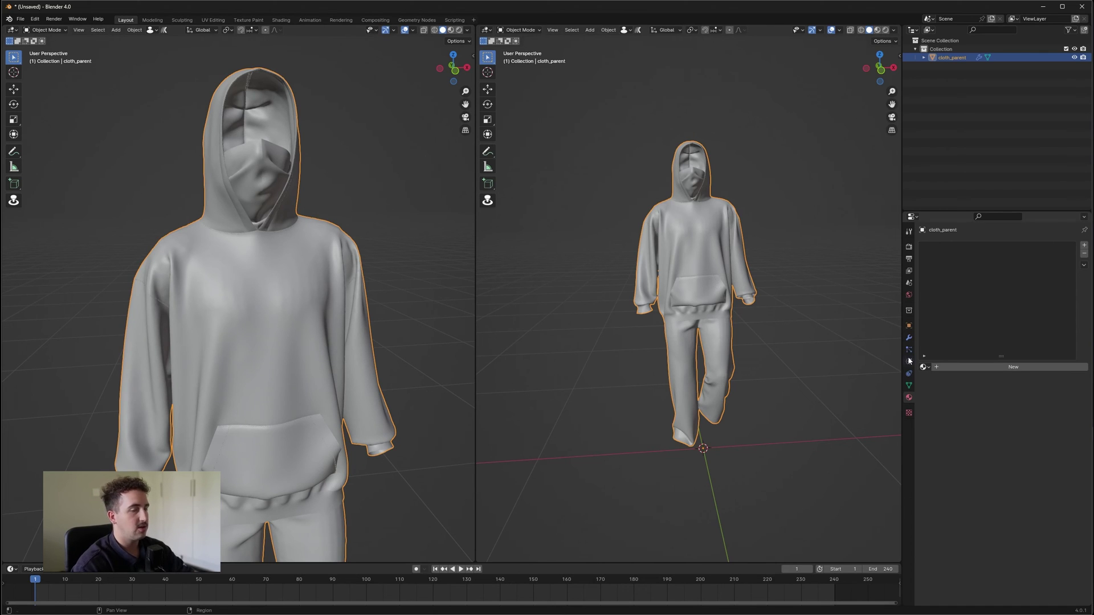
- Create a new material on the garment and name it M1
{"action": "left_click", "coordinate": [945, 369]}
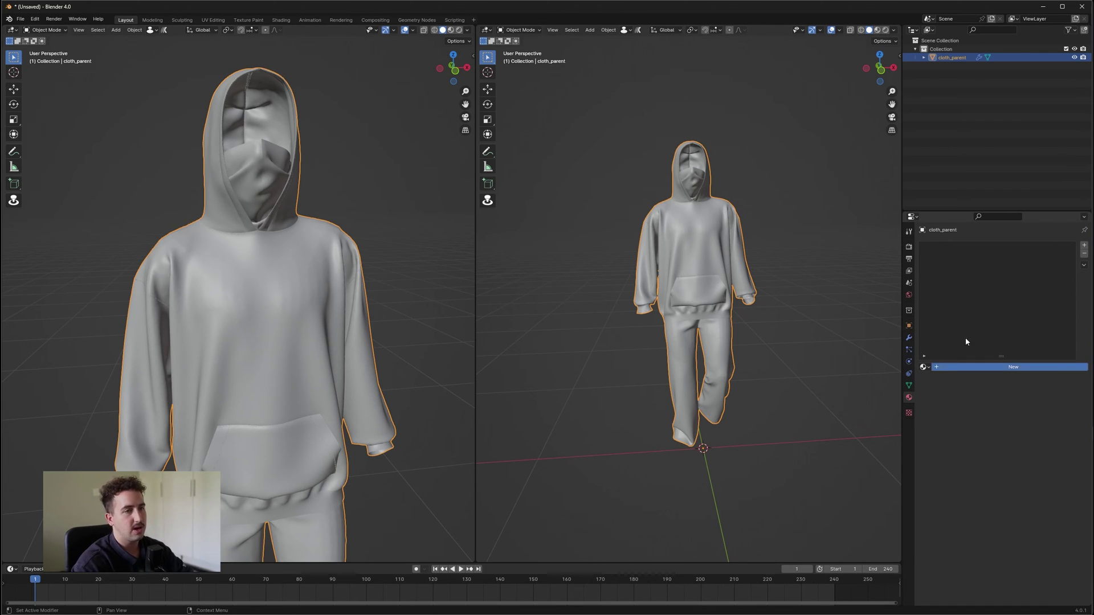
{"action": "left_click", "coordinate": [965, 367]}
{"action": "type", "text": "F"}
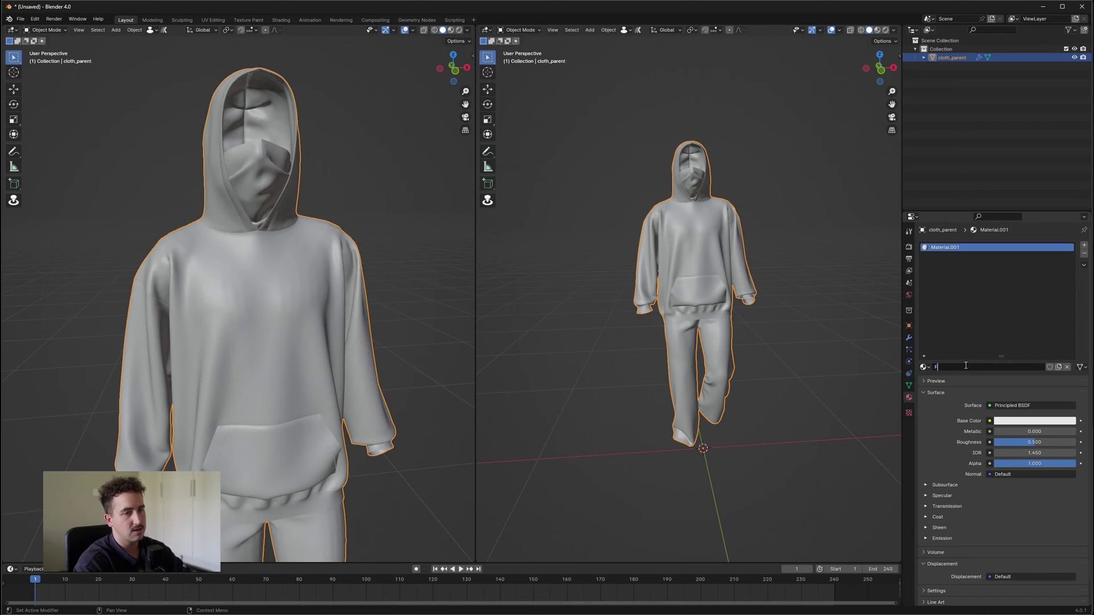
{"action": "type", "text": "1"}
{"action": "key", "text": "Return"}
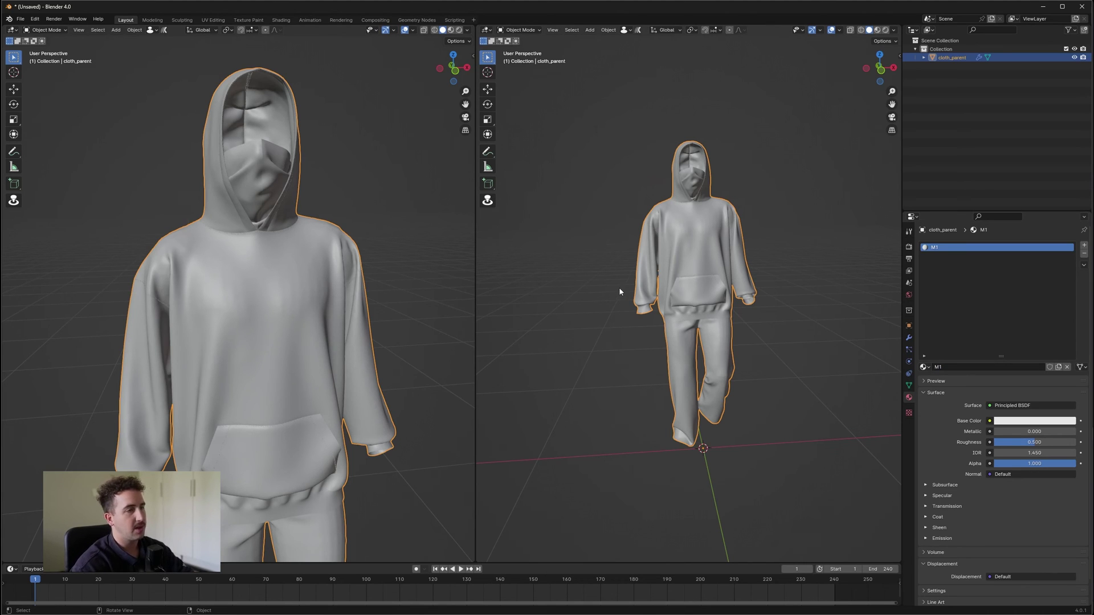
- Change the second 3D viewport into a Shader Editor showing the nodes of material M1
{"action": "middle_click_drag", "start_coordinate": [135, 341], "coordinate": [145, 352]}
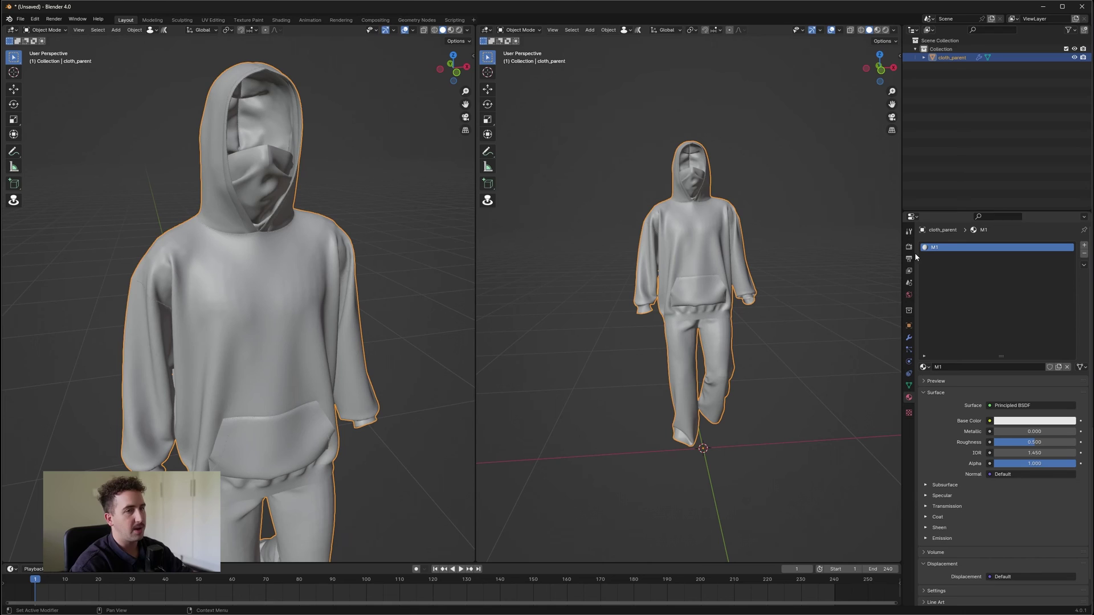
{"action": "left_click", "coordinate": [486, 30]}
{"action": "left_click", "coordinate": [532, 109]}
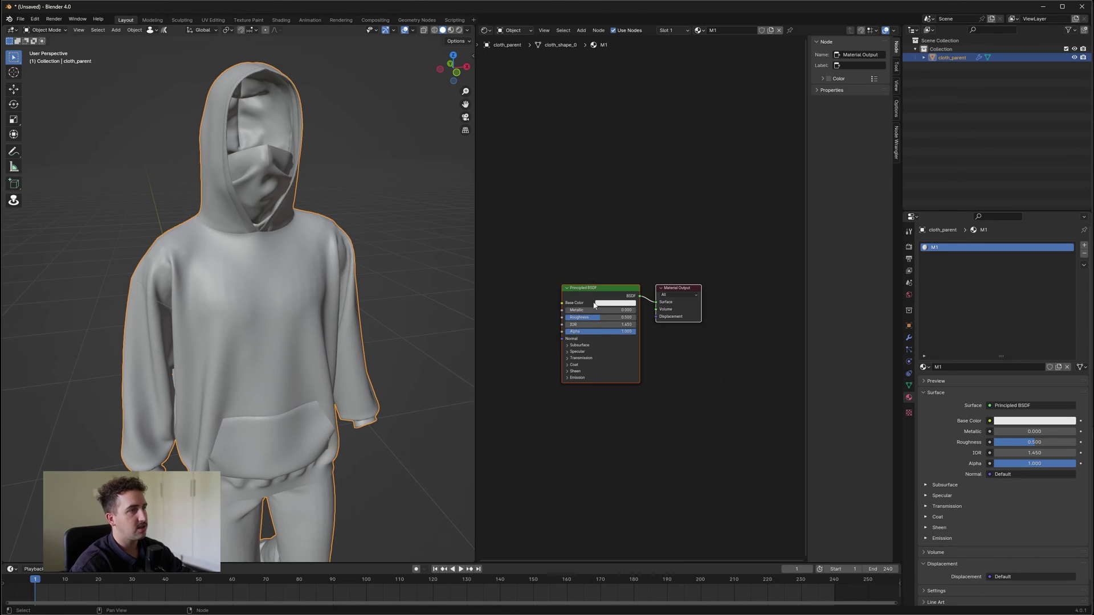
{"action": "scroll", "coordinate": [621, 299], "scroll_direction": "up", "scroll_amount": 4}
- Enter Edit Mode on the garment to work with its vertices
{"action": "left_click", "coordinate": [48, 30]}
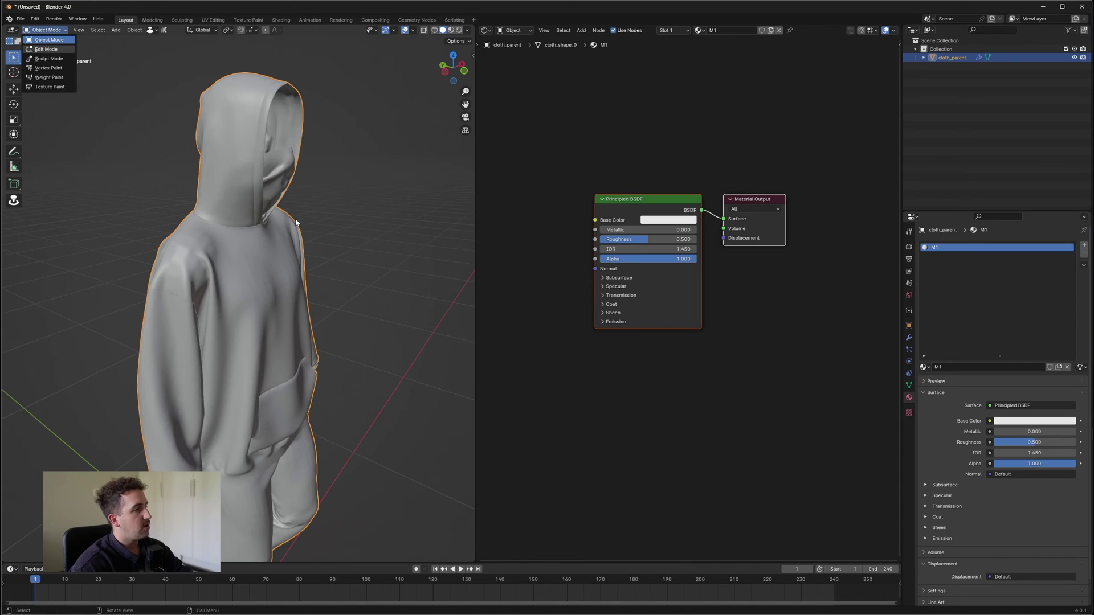
{"action": "middle_click_drag", "start_coordinate": [275, 258], "coordinate": [206, 250]}
{"action": "scroll", "coordinate": [293, 312], "scroll_direction": "up", "scroll_amount": 3}
{"action": "middle_click_drag", "start_coordinate": [428, 145], "coordinate": [287, 275]}
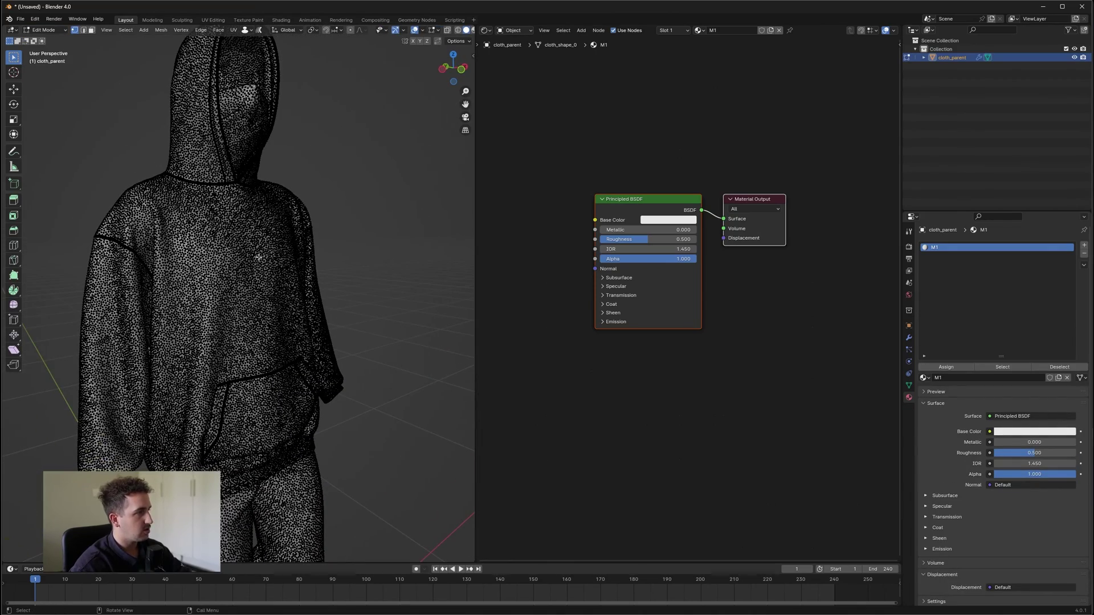
- Box-select a patch on the chest and extend it to all linked vertices of the hoodie's body panel
{"action": "left_click_drag", "start_coordinate": [200, 226], "coordinate": [289, 293]}
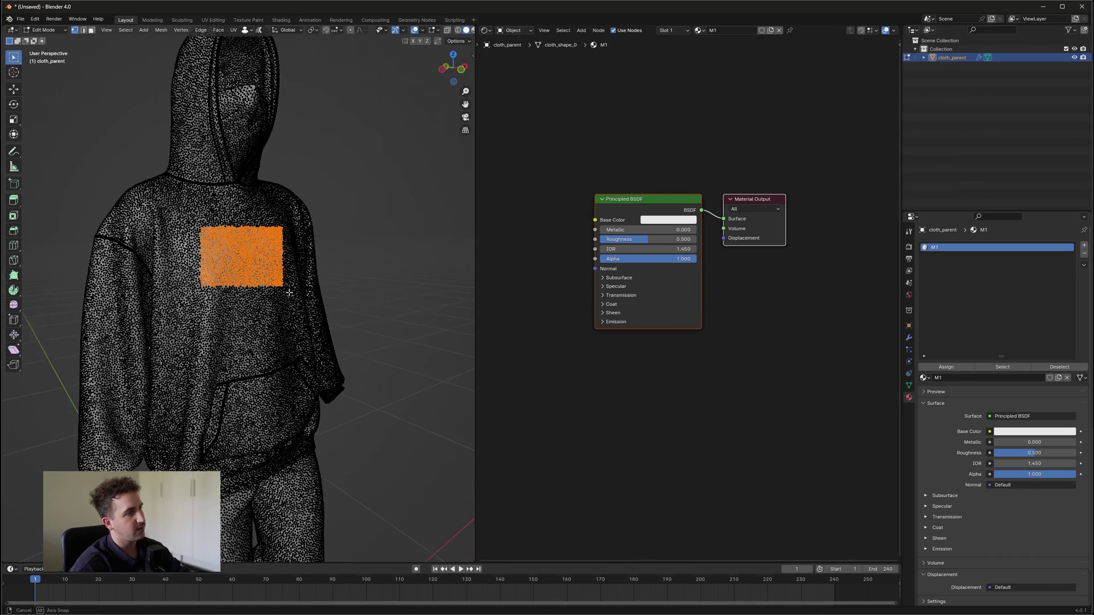
{"action": "middle_click_drag", "start_coordinate": [289, 292], "coordinate": [96, 127]}
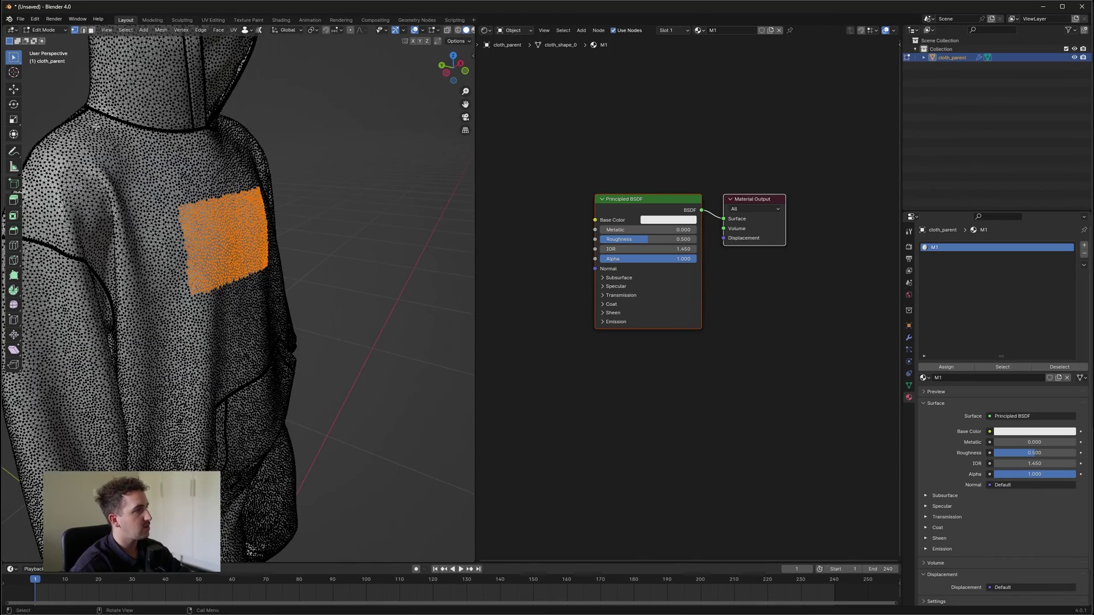
{"action": "middle_click_drag", "start_coordinate": [169, 280], "coordinate": [331, 409]}
{"action": "middle_click_drag", "start_coordinate": [225, 198], "coordinate": [140, 242]}
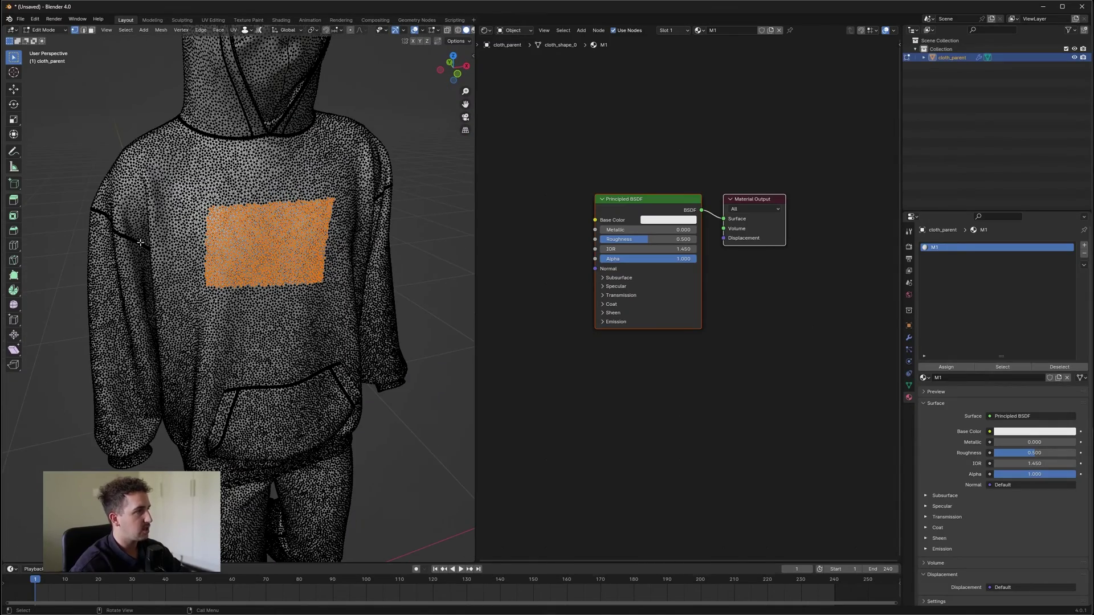
{"action": "key", "text": "ctrl+l"}
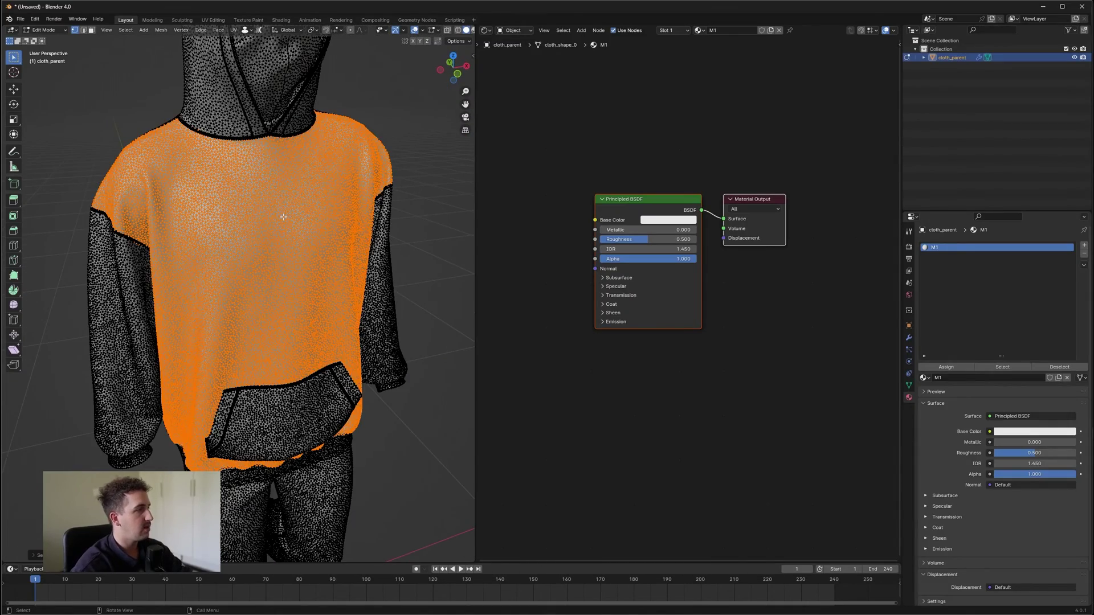
{"action": "middle_click_drag", "start_coordinate": [283, 217], "coordinate": [270, 246]}
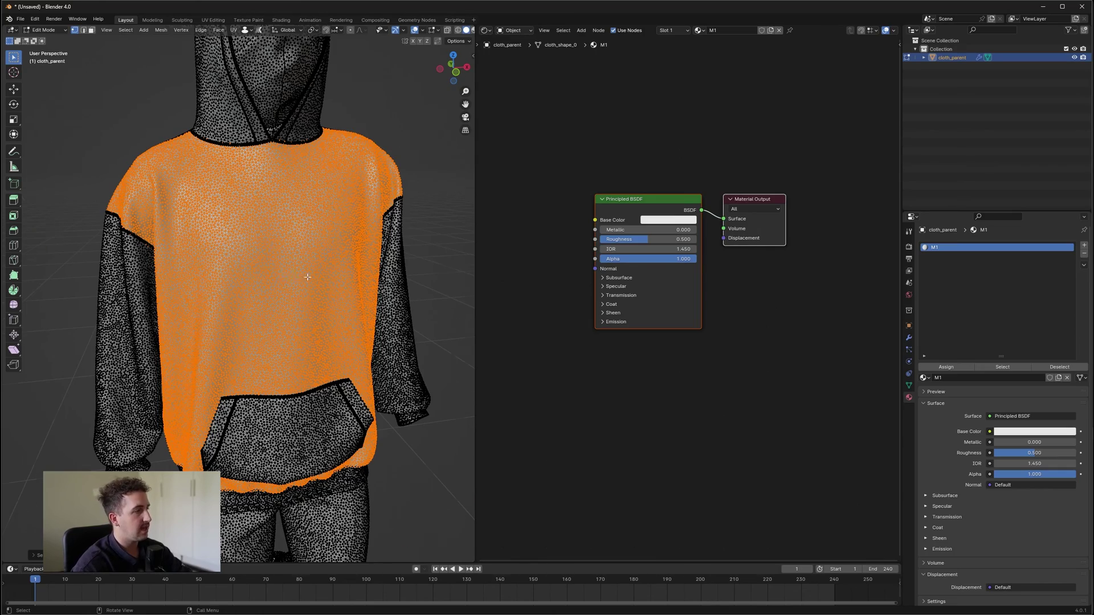
{"action": "middle_click_drag", "start_coordinate": [308, 277], "coordinate": [336, 278]}
{"action": "middle_click_drag", "start_coordinate": [249, 272], "coordinate": [219, 286]}
{"action": "middle_click_drag", "start_coordinate": [386, 103], "coordinate": [352, 108]}
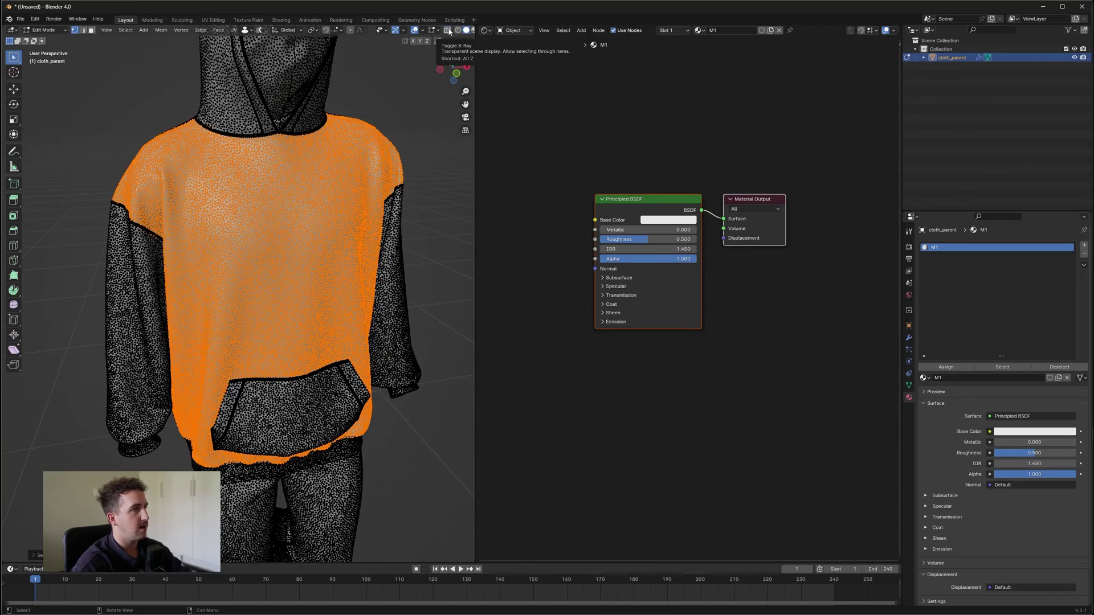
- Enable X-ray and box-select a band through the whole mesh across the chest and upper sleeves
{"action": "left_click", "coordinate": [448, 31]}
{"action": "middle_click_drag", "start_coordinate": [396, 194], "coordinate": [382, 188]}
{"action": "left_click_drag", "start_coordinate": [443, 157], "coordinate": [90, 277]}
{"action": "middle_click_drag", "start_coordinate": [237, 308], "coordinate": [258, 307]}
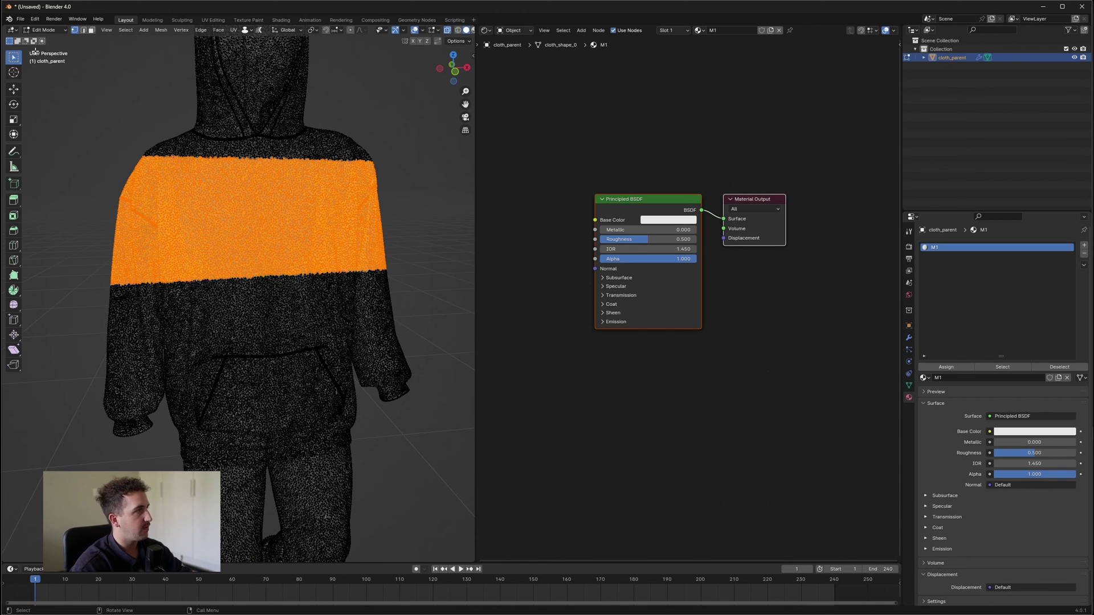
- Switch to lasso selection and add one side of the front pocket and the nearby sleeve cuff
{"action": "left_click_drag", "start_coordinate": [12, 62], "coordinate": [34, 59]}
{"action": "scroll", "coordinate": [301, 363], "scroll_direction": "up", "scroll_amount": 8}
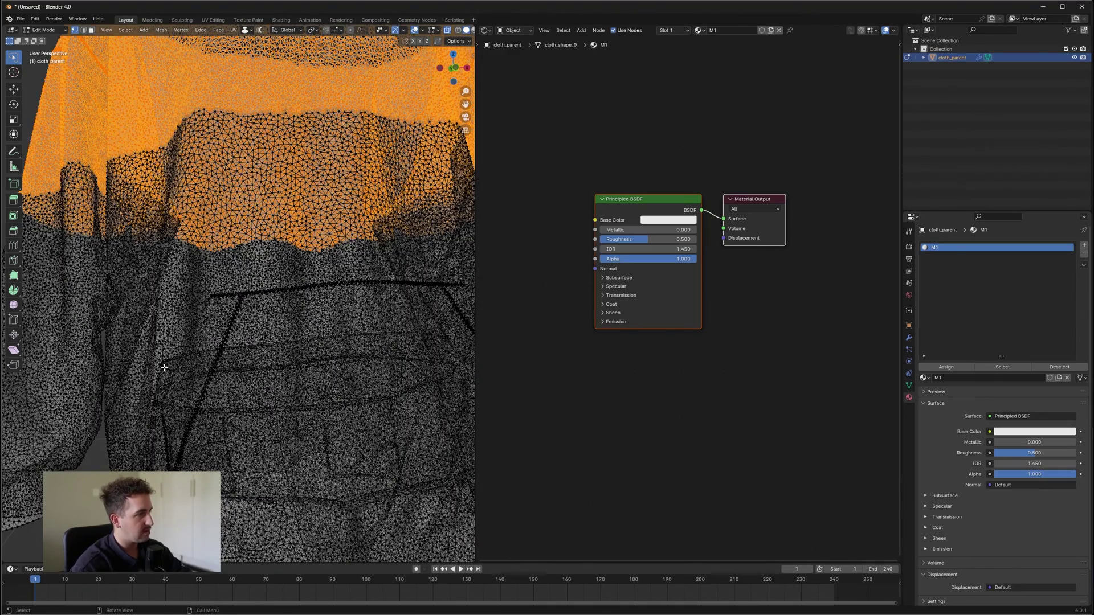
{"action": "scroll", "coordinate": [260, 388], "scroll_direction": "down", "scroll_amount": 2}
{"action": "middle_click_drag", "start_coordinate": [260, 388], "coordinate": [287, 404]}
{"action": "mouse_move", "coordinate": [318, 343]}
{"action": "left_mouse_down", "text": "shift"}
{"action": "mouse_move", "coordinate": [219, 368]}
{"action": "mouse_move", "coordinate": [335, 298]}
{"action": "left_mouse_up", "text": "shift"}
{"action": "left_click_drag", "start_coordinate": [43, 543], "coordinate": [55, 547], "text": "shift"}
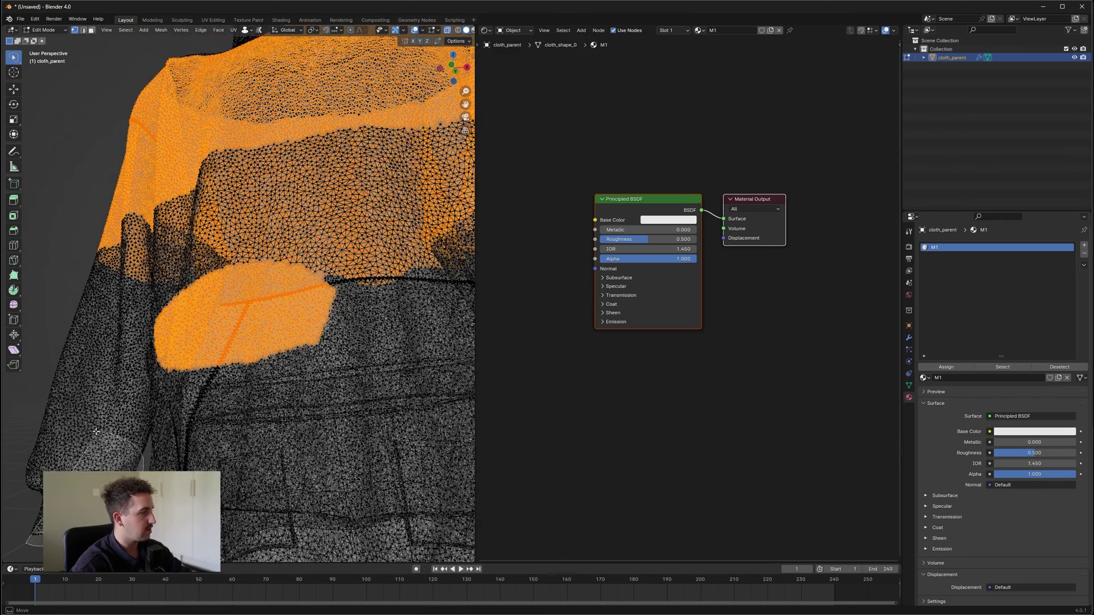
{"action": "left_click_drag", "start_coordinate": [96, 431], "coordinate": [12, 495]}
- Lasso-add the rest of the front pocket and the opposite sleeve cuff to the selection
{"action": "middle_click_drag", "start_coordinate": [403, 359], "coordinate": [34, 256], "text": "shift"}
{"action": "mouse_move", "coordinate": [343, 362]}
{"action": "middle_mouse_down", "text": "shift"}
{"action": "mouse_move", "coordinate": [229, 325]}
{"action": "mouse_move", "coordinate": [269, 379]}
{"action": "mouse_move", "coordinate": [441, 370]}
{"action": "middle_mouse_up", "text": "shift"}
{"action": "mouse_move", "coordinate": [441, 370]}
{"action": "left_mouse_down", "text": "shift"}
{"action": "mouse_move", "coordinate": [263, 299]}
{"action": "mouse_move", "coordinate": [78, 335]}
{"action": "mouse_move", "coordinate": [448, 361]}
{"action": "left_mouse_up", "text": "shift"}
{"action": "scroll", "coordinate": [385, 322], "scroll_direction": "down", "scroll_amount": 1}
{"action": "scroll", "coordinate": [384, 322], "scroll_direction": "down", "scroll_amount": 3}
- Lasso-add the upper part of the hood through the mesh and turn off X-ray
{"action": "middle_click_drag", "start_coordinate": [384, 322], "coordinate": [191, 246]}
{"action": "scroll", "coordinate": [313, 142], "scroll_direction": "down", "scroll_amount": 2}
{"action": "middle_click_drag", "start_coordinate": [313, 142], "coordinate": [401, 253], "text": "shift"}
{"action": "key", "text": "g"}
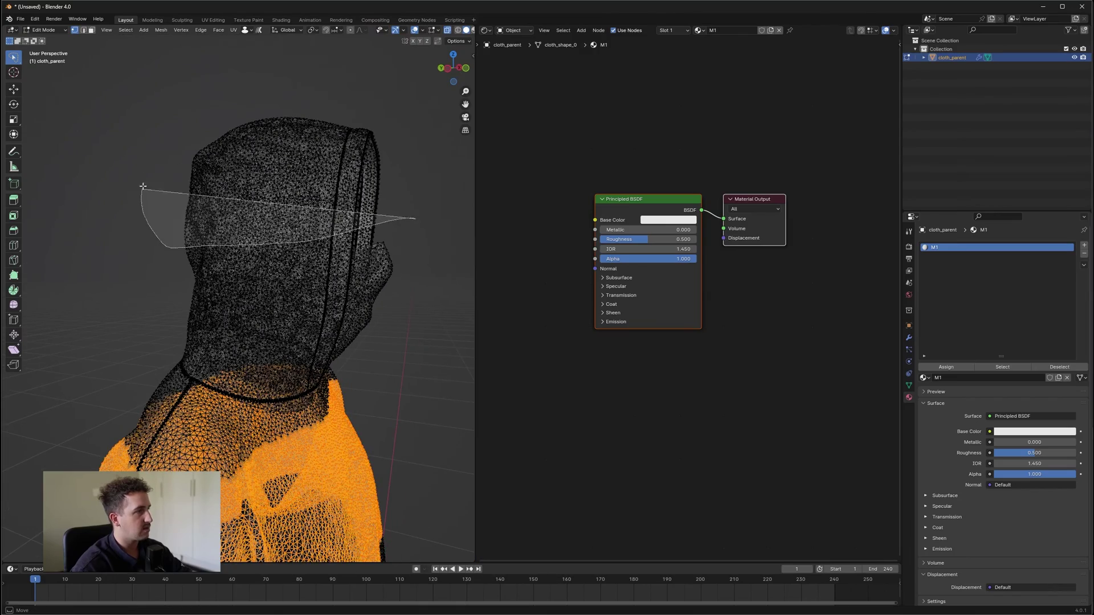
{"action": "right_click_drag", "start_coordinate": [416, 219], "coordinate": [416, 219], "text": "ctrl"}
{"action": "middle_click_drag", "start_coordinate": [374, 301], "coordinate": [265, 299]}
{"action": "left_click", "coordinate": [447, 30]}
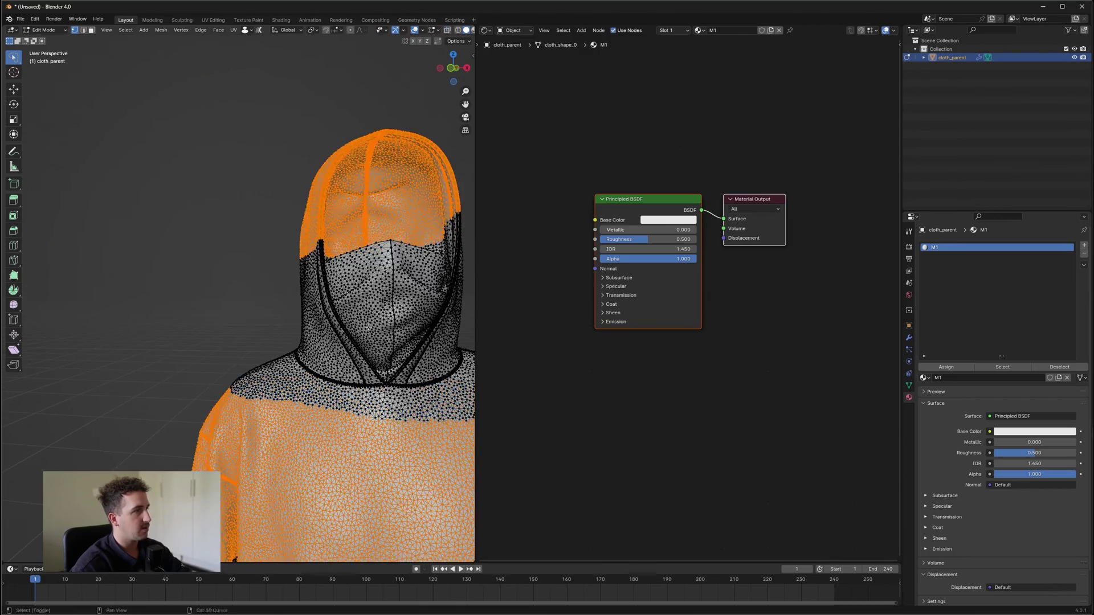
- Touch up the lasso selection around the face mask and the hoodie's back hem
{"action": "scroll", "coordinate": [240, 222], "scroll_direction": "up", "scroll_amount": 2}
{"action": "mouse_move", "coordinate": [239, 222]}
{"action": "middle_mouse_down", "text": "shift"}
{"action": "mouse_move", "coordinate": [236, 108]}
{"action": "mouse_move", "coordinate": [231, 377]}
{"action": "mouse_move", "coordinate": [272, 378]}
{"action": "middle_mouse_up", "text": "shift"}
{"action": "mouse_move", "coordinate": [259, 422]}
{"action": "right_mouse_down", "text": "ctrl"}
{"action": "mouse_move", "coordinate": [154, 426]}
{"action": "mouse_move", "coordinate": [143, 513]}
{"action": "mouse_move", "coordinate": [323, 525]}
{"action": "mouse_move", "coordinate": [419, 451]}
{"action": "mouse_move", "coordinate": [369, 388]}
{"action": "right_mouse_up", "text": "ctrl"}
{"action": "middle_click_drag", "start_coordinate": [154, 365], "coordinate": [351, 360]}
{"action": "scroll", "coordinate": [350, 361], "scroll_direction": "down", "scroll_amount": 9}
{"action": "middle_click_drag", "start_coordinate": [223, 402], "coordinate": [274, 392]}
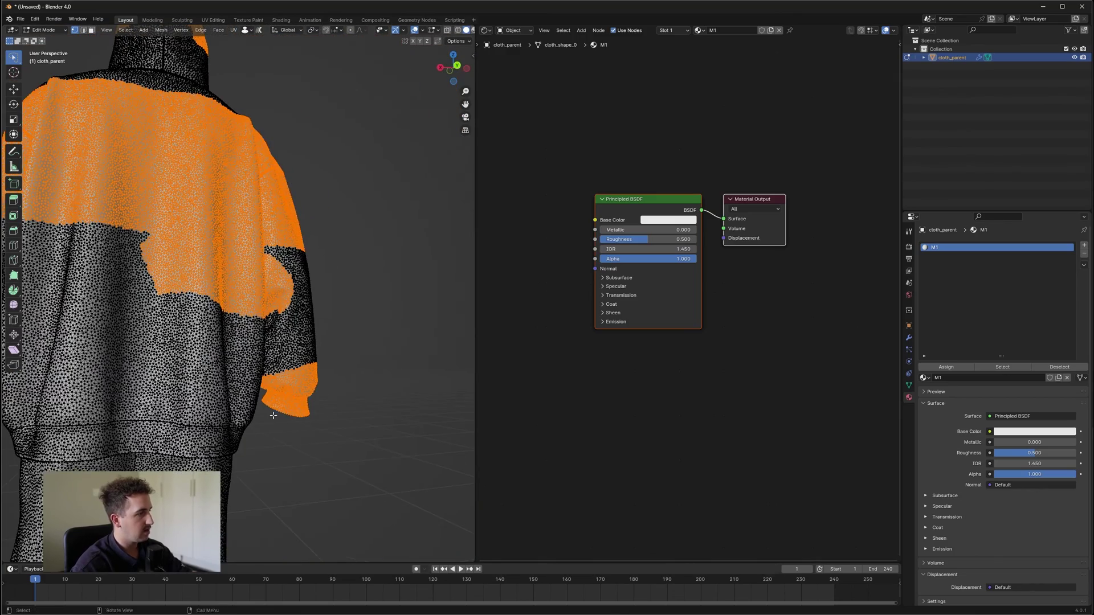
{"action": "mouse_move", "coordinate": [207, 413]}
{"action": "right_mouse_down", "text": "ctrl"}
{"action": "mouse_move", "coordinate": [160, 441]}
{"action": "mouse_move", "coordinate": [225, 445]}
{"action": "right_mouse_up", "text": "ctrl"}
{"action": "middle_click_drag", "start_coordinate": [273, 393], "coordinate": [308, 398]}
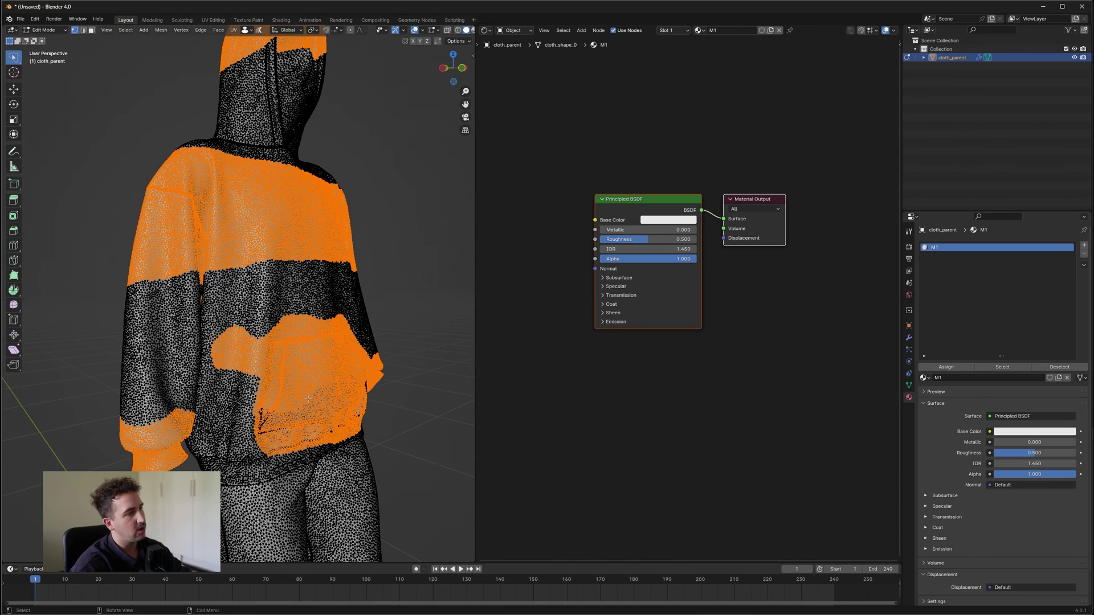
- Extend the current selection to all linked vertices of the hoodie panels
{"action": "scroll", "coordinate": [264, 429], "scroll_direction": "up", "scroll_amount": 2}
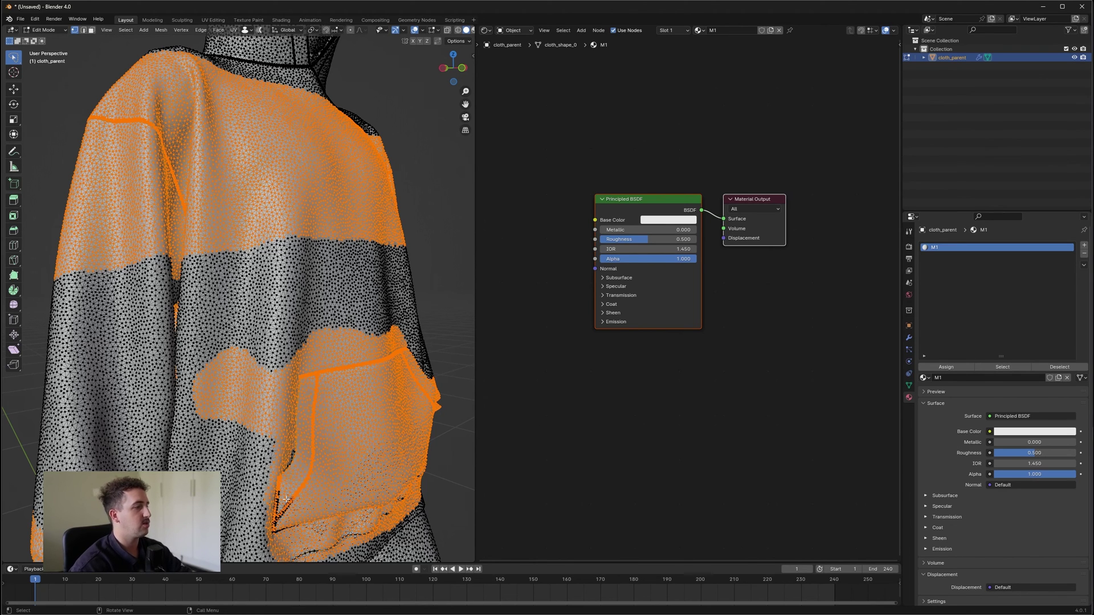
{"action": "scroll", "coordinate": [287, 499], "scroll_direction": "down", "scroll_amount": 3}
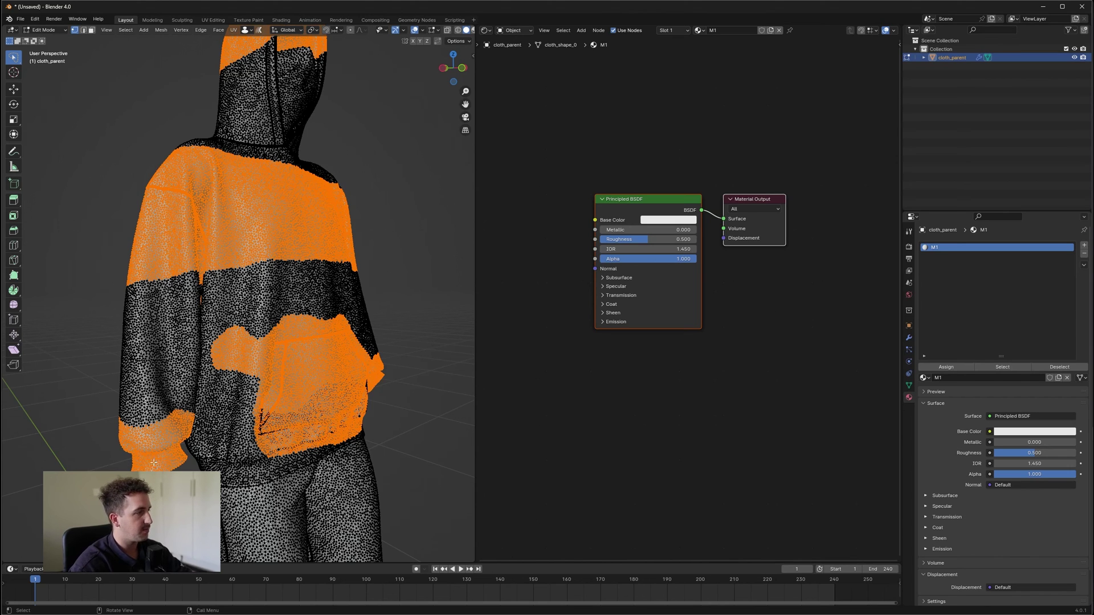
{"action": "middle_click_drag", "start_coordinate": [253, 419], "coordinate": [252, 409]}
{"action": "middle_click_drag", "start_coordinate": [376, 353], "coordinate": [331, 390]}
{"action": "middle_click_drag", "start_coordinate": [198, 210], "coordinate": [341, 297]}
{"action": "key", "text": "ctrl+l"}
- Lasso-add the unselected seam vertices along the neckline where the hood meets the body
{"action": "middle_click_drag", "start_coordinate": [193, 284], "coordinate": [334, 359], "text": "shift"}
{"action": "scroll", "coordinate": [325, 303], "scroll_direction": "up", "scroll_amount": 6}
{"action": "middle_click_drag", "start_coordinate": [325, 304], "coordinate": [309, 231]}
{"action": "mouse_move", "coordinate": [308, 231]}
{"action": "left_mouse_down", "text": "shift"}
{"action": "mouse_move", "coordinate": [342, 226]}
{"action": "mouse_move", "coordinate": [316, 217]}
{"action": "left_mouse_up", "text": "shift"}
{"action": "scroll", "coordinate": [268, 297], "scroll_direction": "down", "scroll_amount": 2}
{"action": "mouse_move", "coordinate": [253, 321]}
{"action": "left_mouse_down", "text": "shift"}
{"action": "mouse_move", "coordinate": [214, 372]}
{"action": "mouse_move", "coordinate": [268, 332]}
{"action": "mouse_move", "coordinate": [256, 327]}
{"action": "left_mouse_up", "text": "shift"}
{"action": "middle_click_drag", "start_coordinate": [228, 365], "coordinate": [308, 363]}
{"action": "left_click_drag", "start_coordinate": [283, 325], "coordinate": [78, 396], "text": "shift"}
{"action": "right_click_drag", "start_coordinate": [78, 396], "coordinate": [267, 393], "text": "ctrl"}
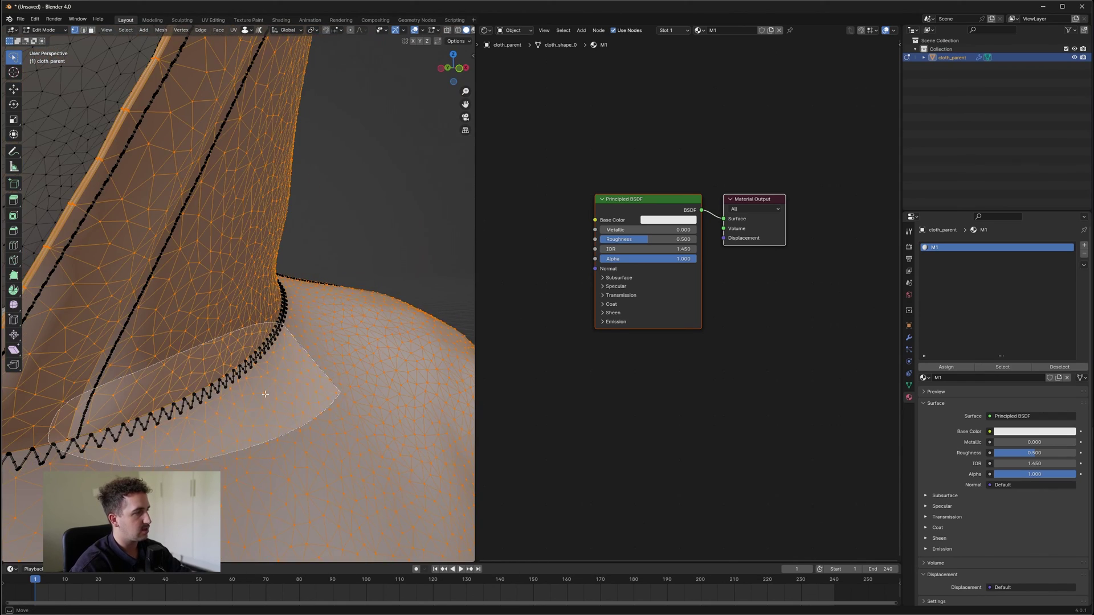
- Grow the selection around the neck seam and extend it to the linked vertices
{"action": "scroll", "coordinate": [228, 389], "scroll_direction": "down", "scroll_amount": 3}
{"action": "scroll", "coordinate": [330, 352], "scroll_direction": "up", "scroll_amount": 3}
{"action": "mouse_move", "coordinate": [203, 386]}
{"action": "middle_mouse_down"}
{"action": "mouse_move", "coordinate": [329, 352]}
{"action": "mouse_move", "coordinate": [307, 367]}
{"action": "middle_mouse_up"}
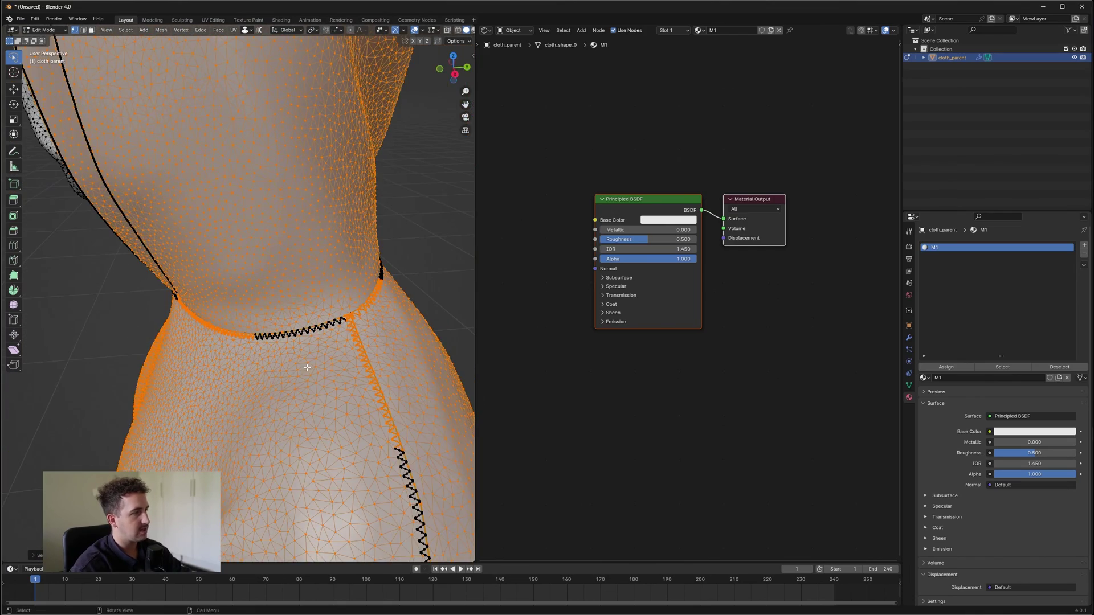
{"action": "key", "text": "ctrl+KP_Add"}
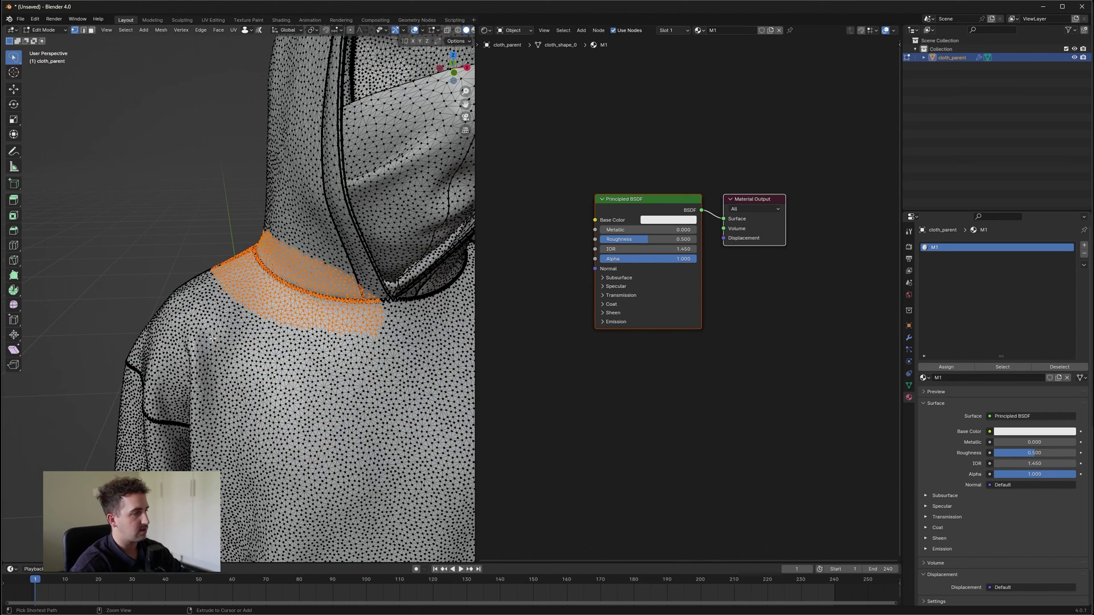
{"action": "key", "text": "ctrl+l"}
- Lasso-add the remaining seam vertices to complete the hoodie selection without the mask and trousers
{"action": "middle_click_drag", "start_coordinate": [224, 341], "coordinate": [274, 347]}
{"action": "mouse_move", "coordinate": [367, 304]}
{"action": "right_mouse_down", "text": "ctrl"}
{"action": "mouse_move", "coordinate": [250, 234]}
{"action": "mouse_move", "coordinate": [111, 304]}
{"action": "right_mouse_up", "text": "ctrl"}
{"action": "middle_click_drag", "start_coordinate": [110, 304], "coordinate": [267, 295]}
{"action": "scroll", "coordinate": [278, 278], "scroll_direction": "down", "scroll_amount": 3}
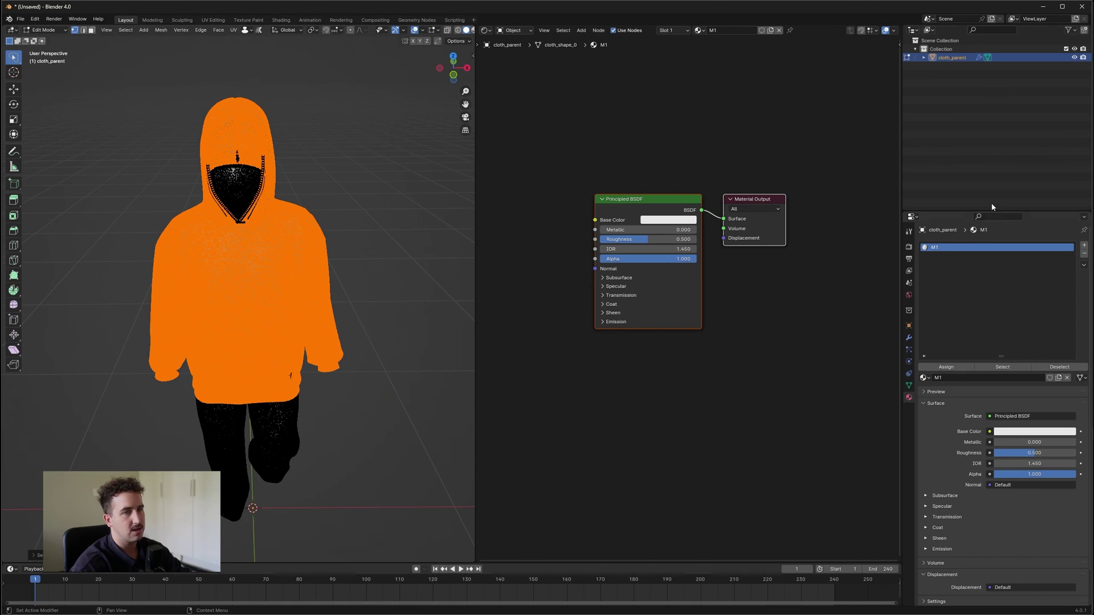
- Add a second material slot with a new material named M2 for the selected hoodie
{"action": "left_click", "coordinate": [1085, 248]}
{"action": "left_click", "coordinate": [963, 378]}
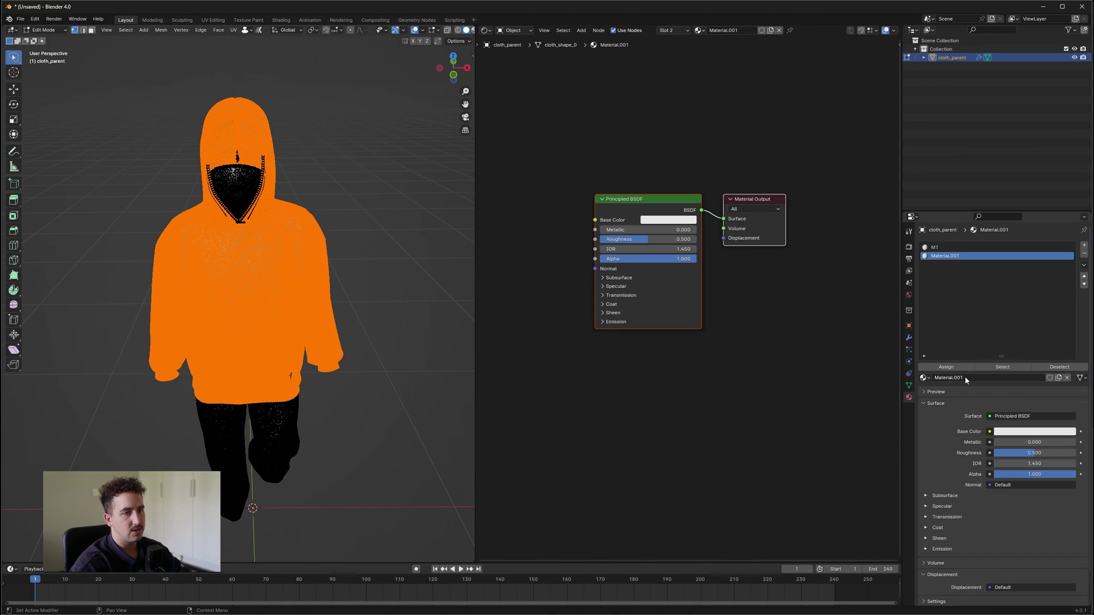
{"action": "double_click", "coordinate": [965, 378]}
{"action": "type", "text": "M2"}
{"action": "key", "text": "Return"}
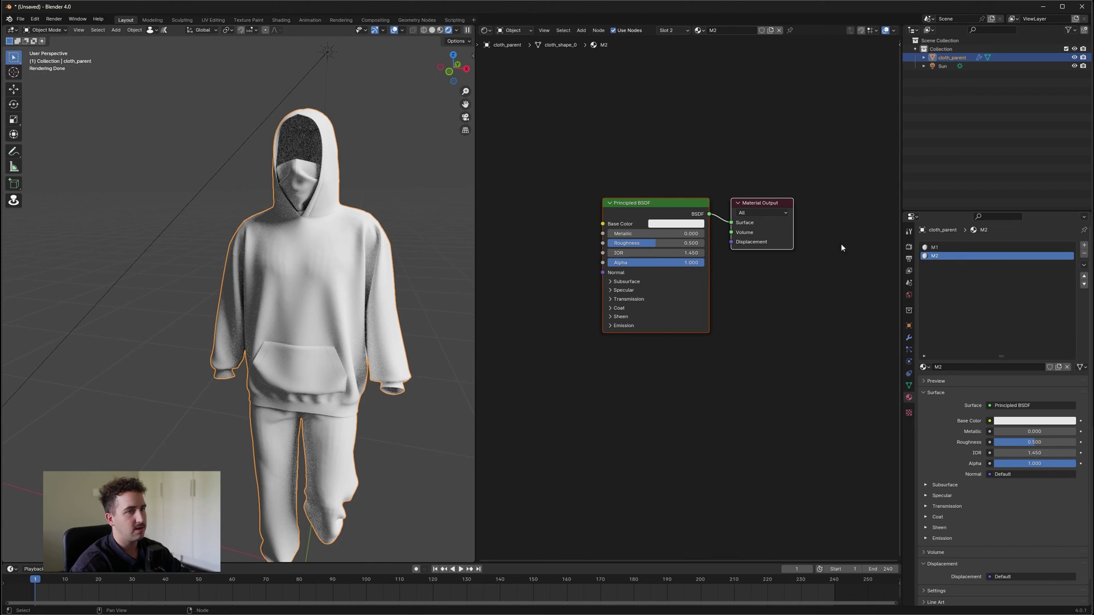
- Set the base color of material M1 to red
{"action": "left_click", "coordinate": [952, 248]}
{"action": "middle_click_drag", "start_coordinate": [741, 292], "coordinate": [716, 310]}
{"action": "left_click", "coordinate": [656, 244]}
{"action": "left_click_drag", "start_coordinate": [667, 142], "coordinate": [665, 184]}
- Set the base color of material M2 to blue with hue 0.666, saturation 1.000 and value 0.800
{"action": "left_click", "coordinate": [998, 256]}
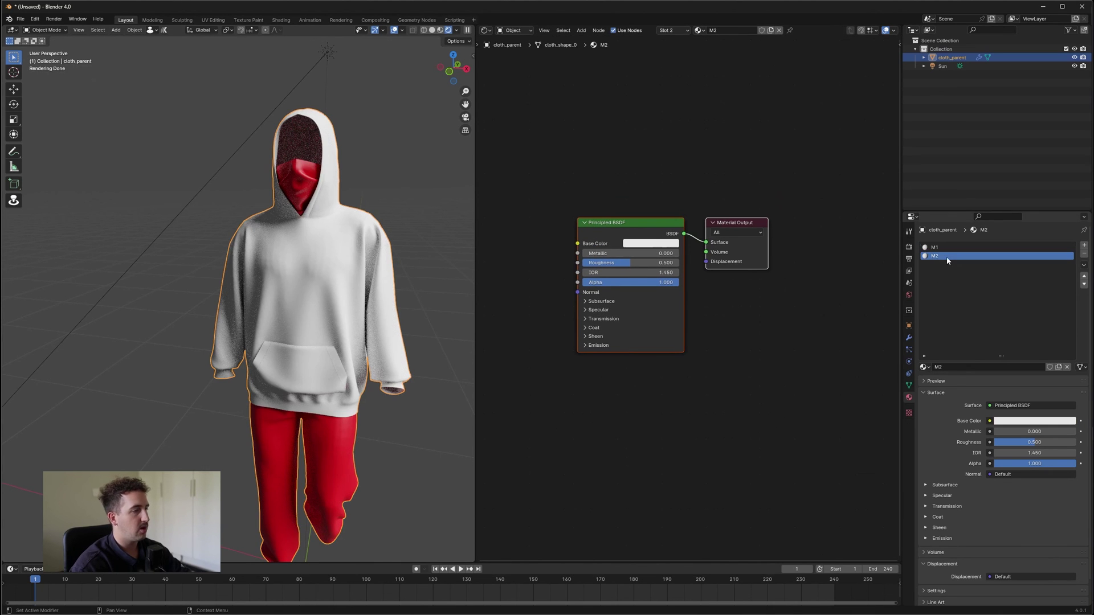
{"action": "left_click", "coordinate": [654, 244]}
{"action": "left_click_drag", "start_coordinate": [669, 141], "coordinate": [702, 122]}
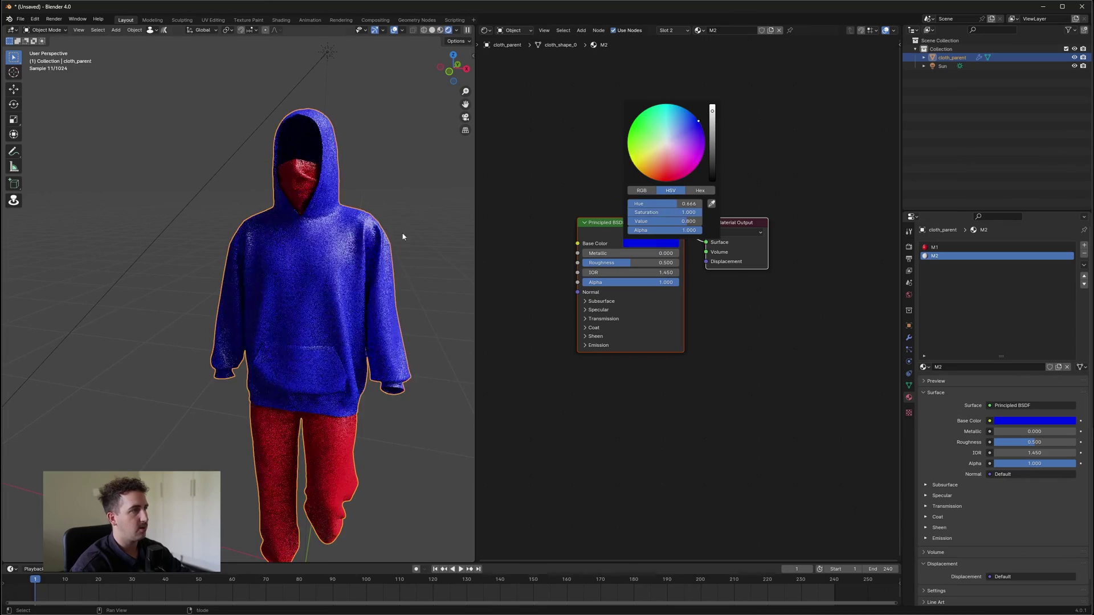
{"action": "left_click", "coordinate": [401, 237]}
{"action": "middle_click_drag", "start_coordinate": [328, 239], "coordinate": [330, 214]}
{"action": "scroll", "coordinate": [330, 213], "scroll_direction": "down", "scroll_amount": 2}
{"action": "scroll", "coordinate": [330, 213], "scroll_direction": "up", "scroll_amount": 10}
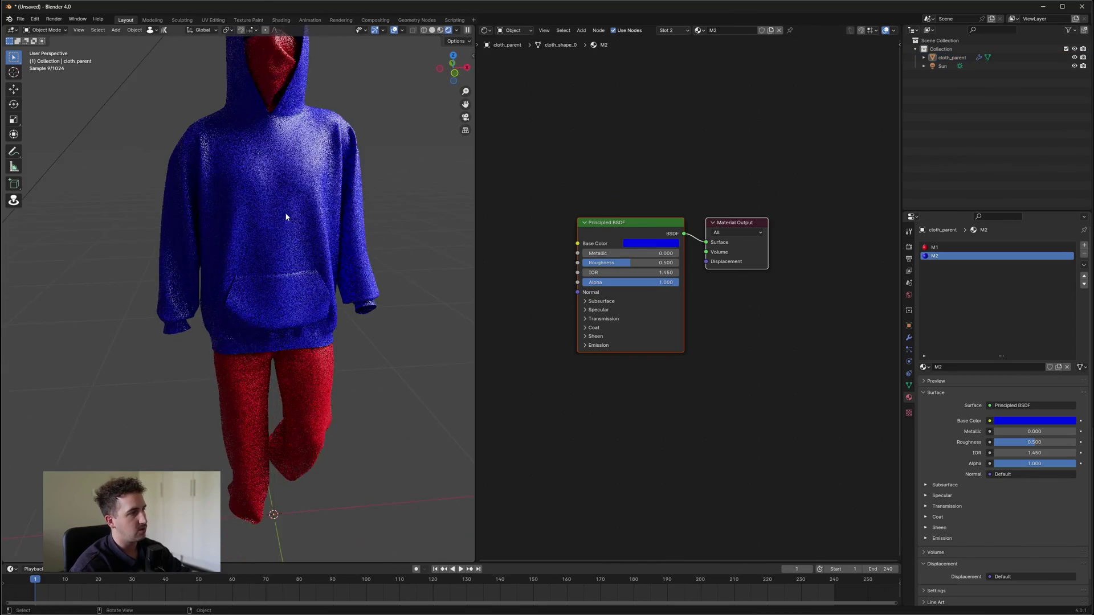
- Examine the rendered neckline seam, the mask edge and the trousers to check how materials M1 and M2 are distributed
{"action": "middle_click_drag", "start_coordinate": [310, 123], "coordinate": [296, 165]}
{"action": "scroll", "coordinate": [288, 194], "scroll_direction": "down", "scroll_amount": 4}
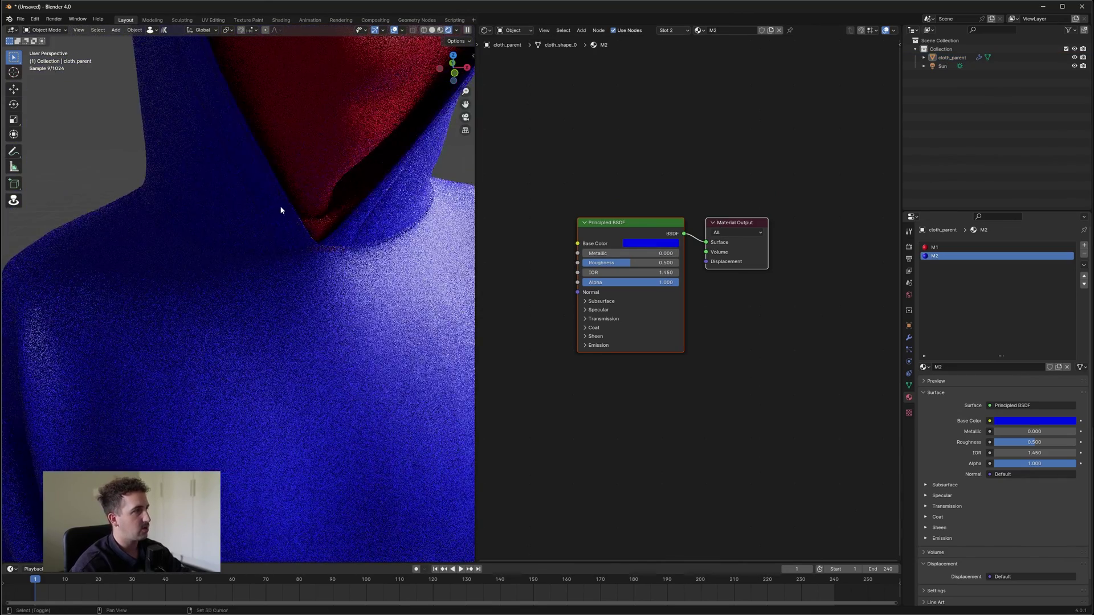
{"action": "middle_click_drag", "start_coordinate": [280, 210], "coordinate": [310, 298]}
{"action": "scroll", "coordinate": [364, 285], "scroll_direction": "up", "scroll_amount": 2}
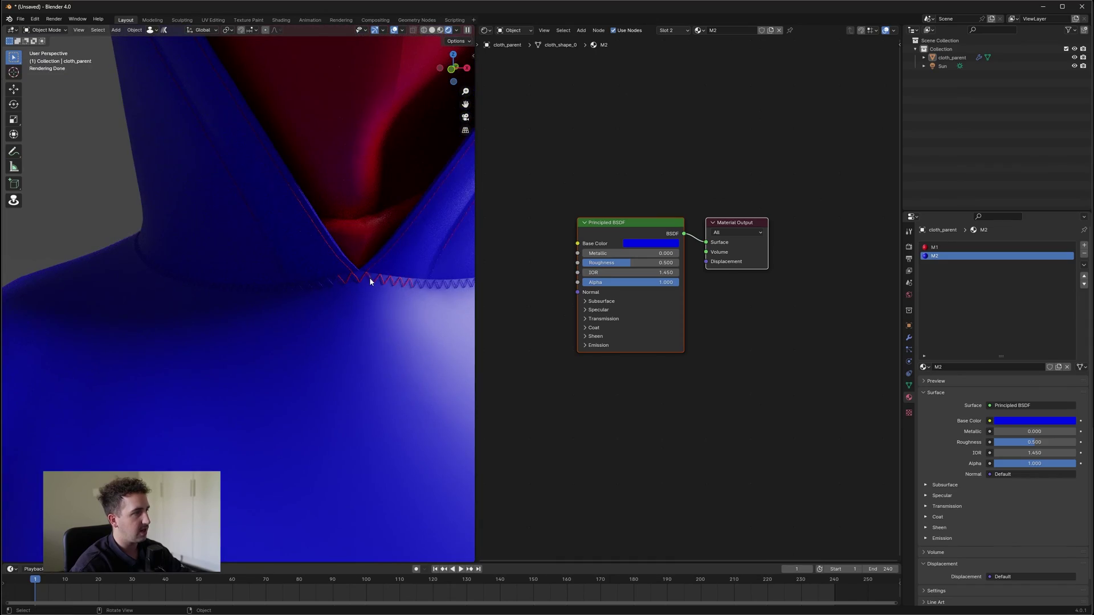
{"action": "middle_click_drag", "start_coordinate": [370, 277], "coordinate": [245, 246]}
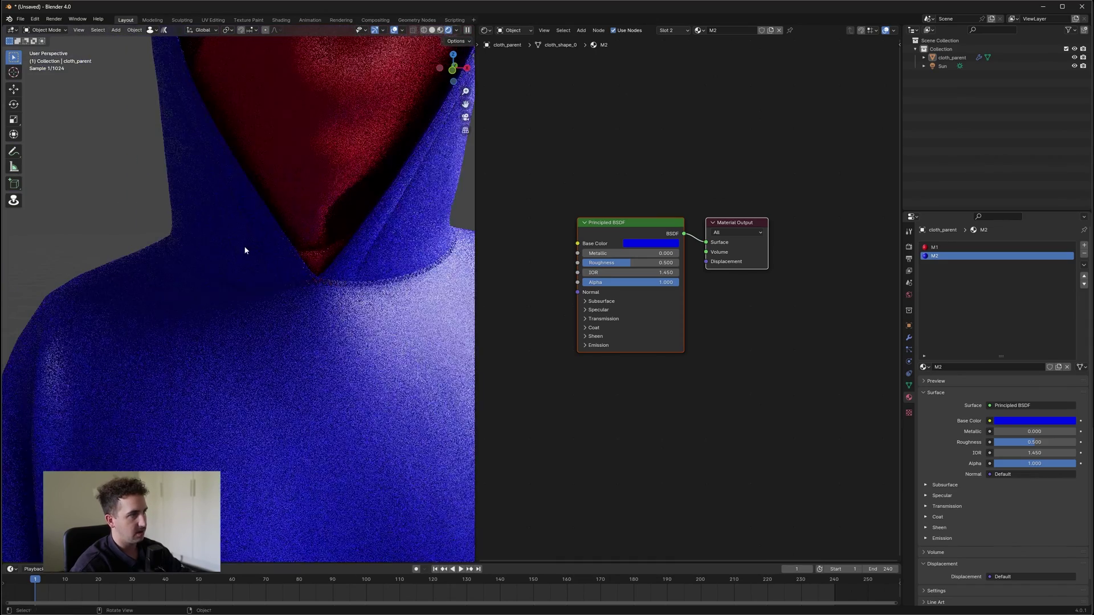
{"action": "left_click", "coordinate": [996, 247]}
{"action": "scroll", "coordinate": [393, 234], "scroll_direction": "down", "scroll_amount": 10}
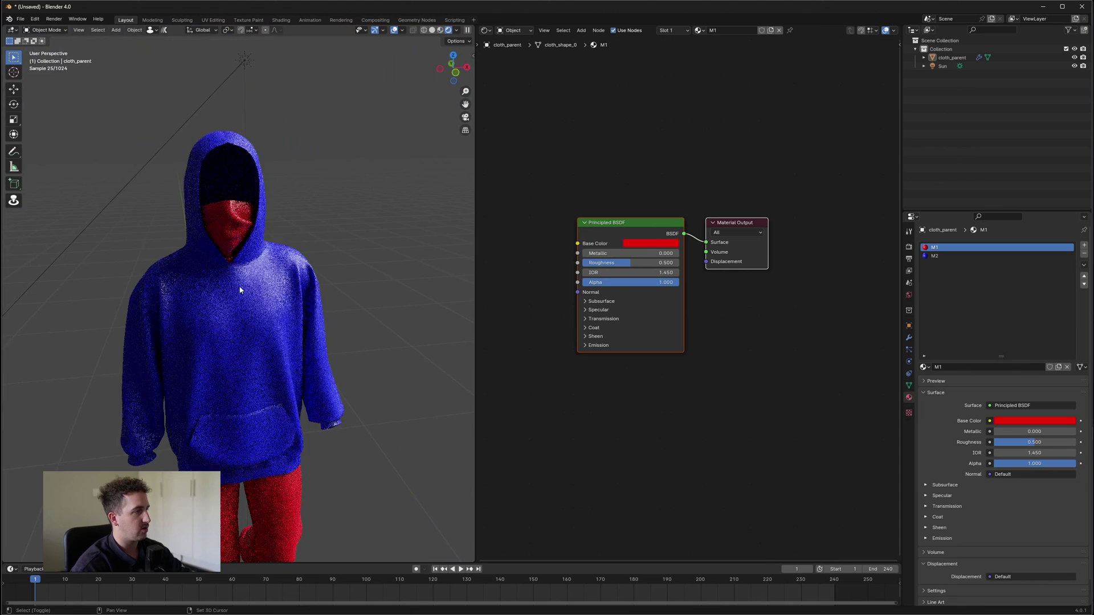
{"action": "middle_click_drag", "start_coordinate": [239, 291], "coordinate": [327, 297]}
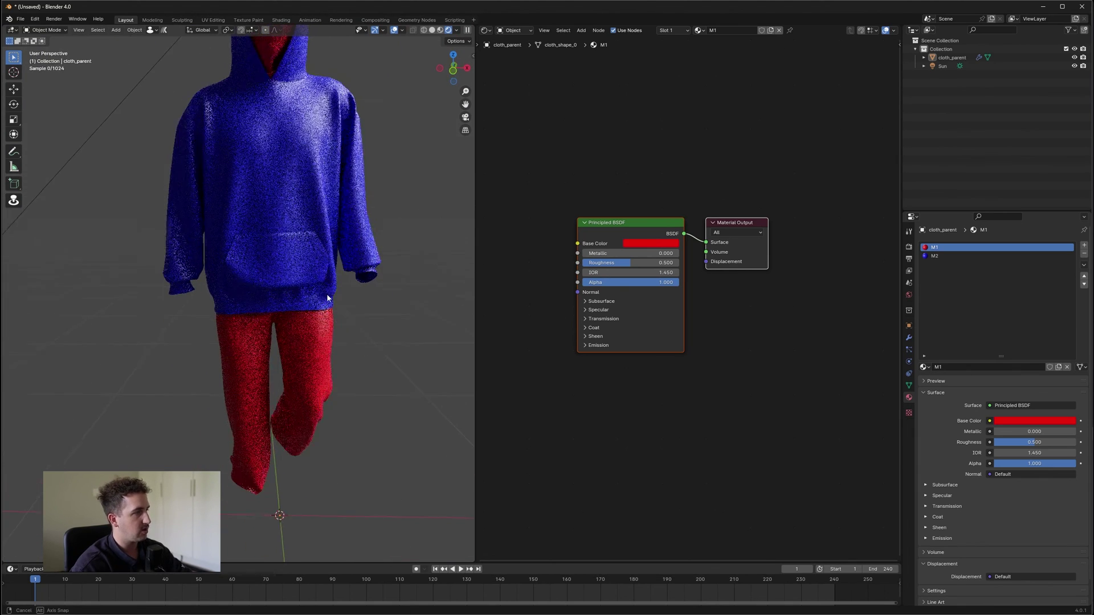
- Select the clothing mesh, show it in solid shading and enter Edit Mode
{"action": "left_click", "coordinate": [335, 177]}
{"action": "left_click", "coordinate": [432, 30]}
{"action": "left_click", "coordinate": [45, 29]}
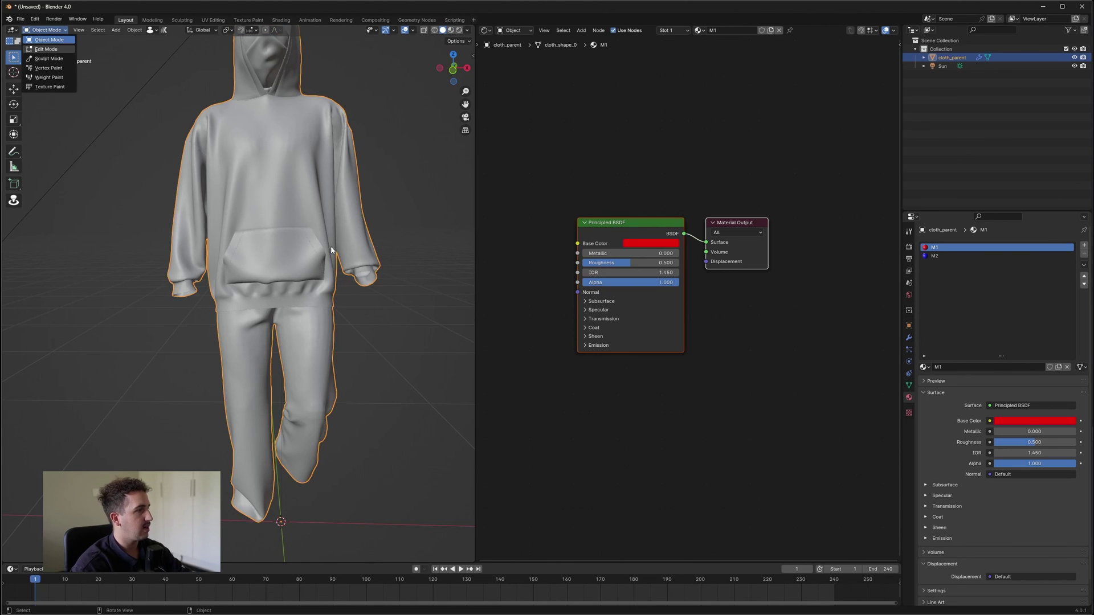
{"action": "left_click", "coordinate": [448, 30]}
- Lasso-select the trouser legs, back pockets and remaining waist area until the whole trousers are selected without the hoodie
{"action": "mouse_move", "coordinate": [382, 330]}
{"action": "right_mouse_down", "text": "ctrl"}
{"action": "mouse_move", "coordinate": [203, 340]}
{"action": "mouse_move", "coordinate": [392, 504]}
{"action": "mouse_move", "coordinate": [383, 333]}
{"action": "right_mouse_up", "text": "ctrl"}
{"action": "scroll", "coordinate": [342, 365], "scroll_direction": "up", "scroll_amount": 8}
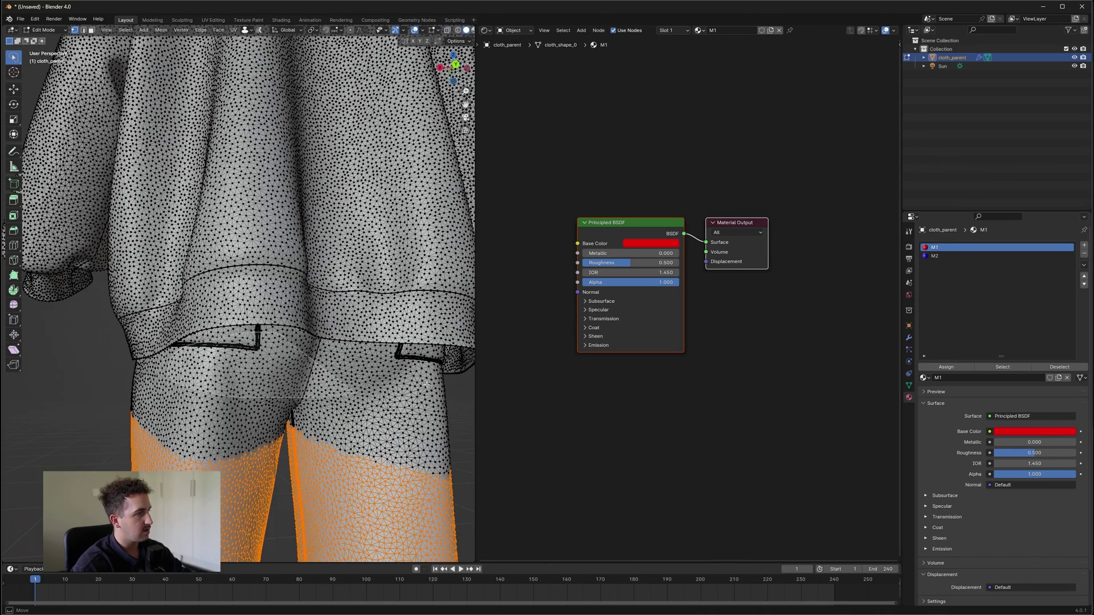
{"action": "mouse_move", "coordinate": [387, 374]}
{"action": "right_mouse_down", "text": "ctrl"}
{"action": "mouse_move", "coordinate": [410, 341]}
{"action": "mouse_move", "coordinate": [364, 371]}
{"action": "mouse_move", "coordinate": [371, 356]}
{"action": "right_mouse_up", "text": "ctrl"}
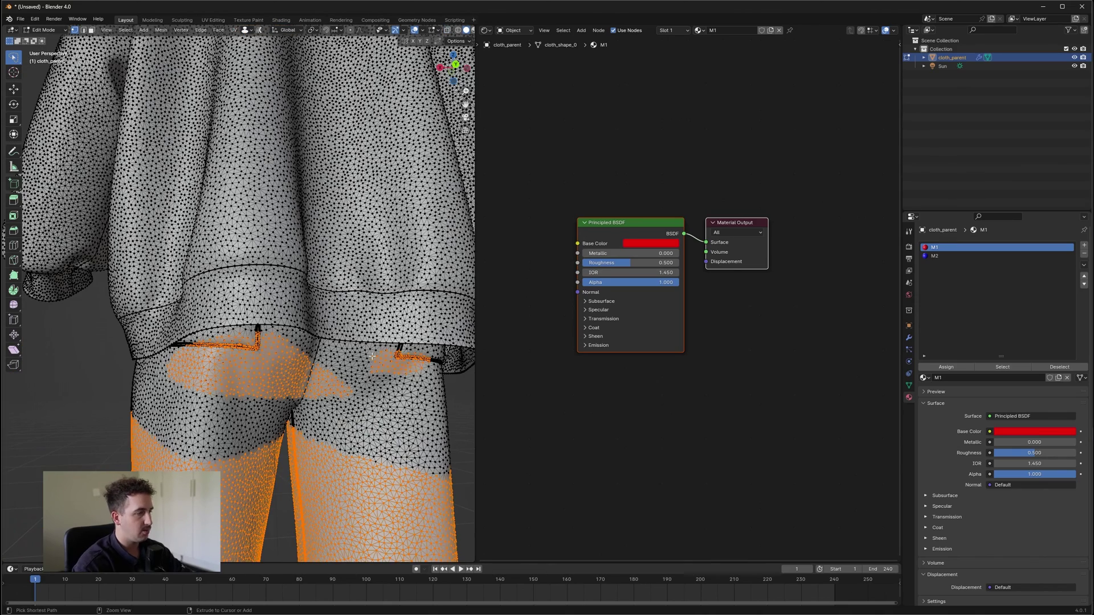
{"action": "scroll", "coordinate": [371, 356], "scroll_direction": "down", "scroll_amount": 6}
{"action": "middle_click_drag", "start_coordinate": [373, 362], "coordinate": [274, 393]}
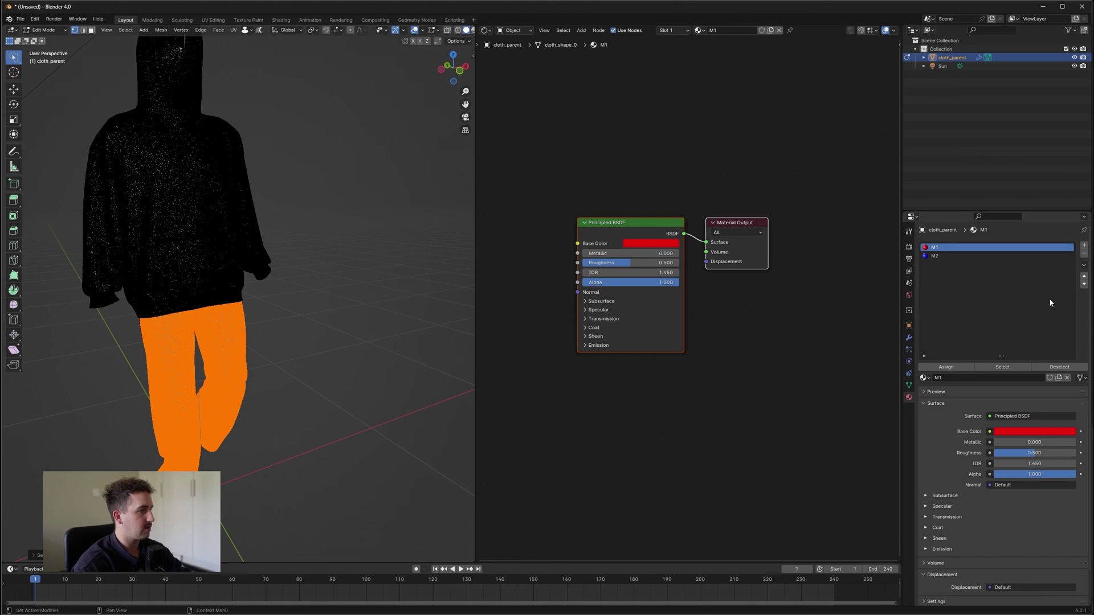
- Add a third material slot with a new material named M3 and assign it to the selected trousers
{"action": "left_click", "coordinate": [1084, 247]}
{"action": "left_click", "coordinate": [966, 376]}
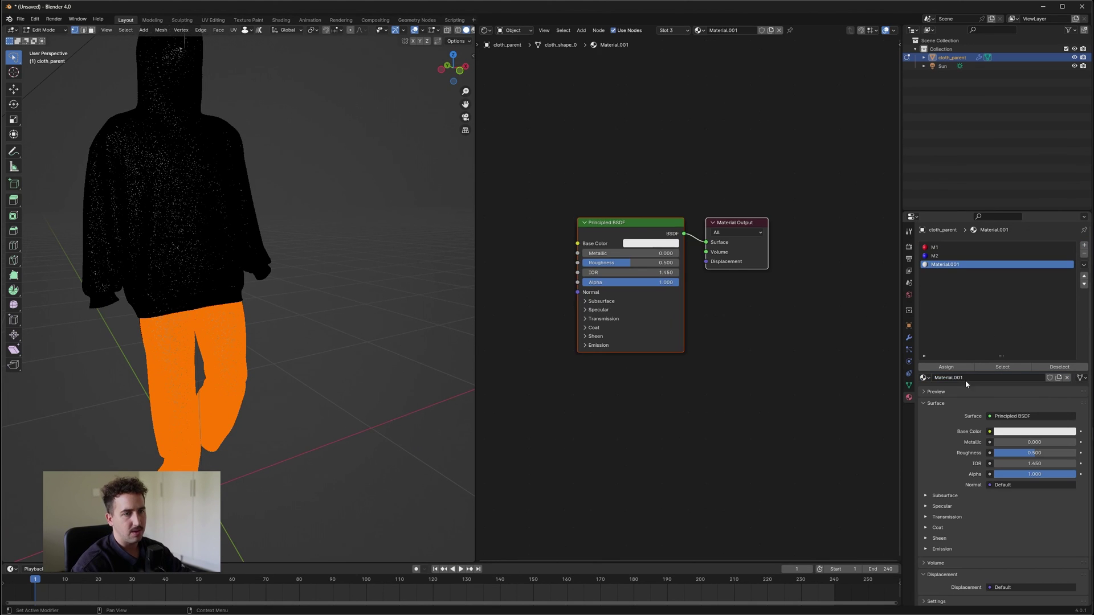
{"action": "left_click", "coordinate": [967, 378]}
{"action": "type", "text": "M3"}
{"action": "key", "text": "Return"}
{"action": "left_click", "coordinate": [949, 368]}
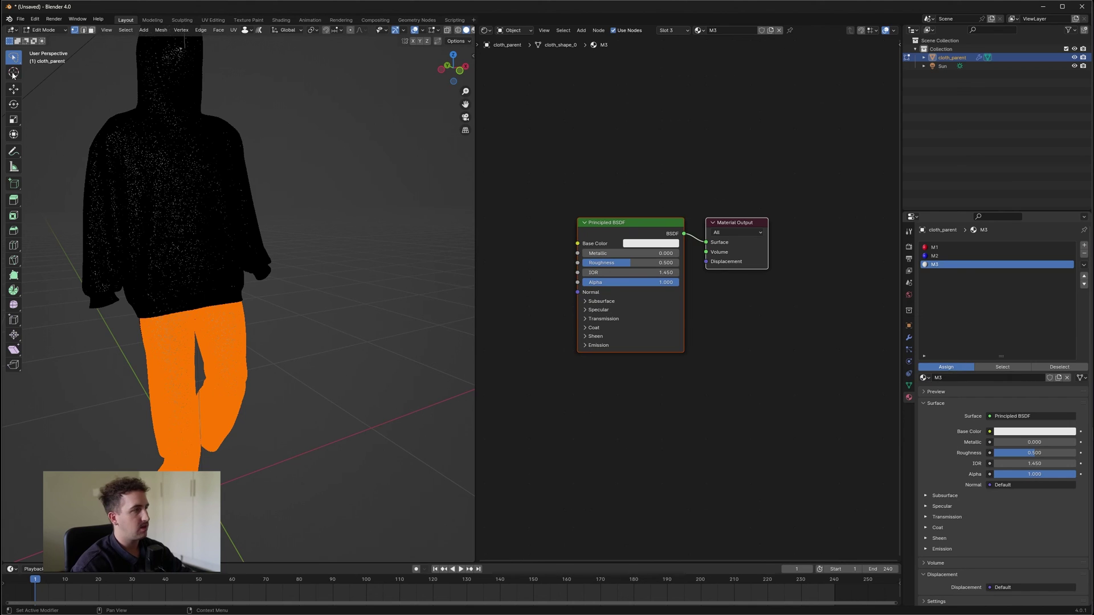
- Return to Object Mode, display the outfit in rendered shading and deselect it
{"action": "left_click", "coordinate": [53, 32]}
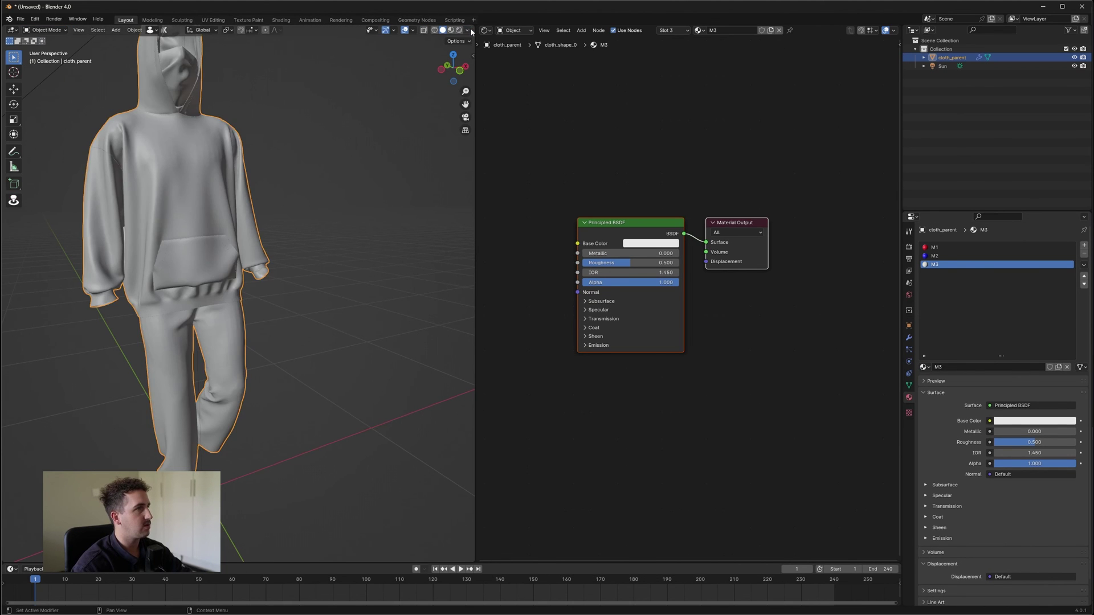
{"action": "left_click", "coordinate": [459, 30]}
{"action": "mouse_move", "coordinate": [316, 251]}
{"action": "middle_mouse_down"}
{"action": "mouse_move", "coordinate": [271, 242]}
{"action": "mouse_move", "coordinate": [337, 260]}
{"action": "middle_mouse_up"}
{"action": "left_click", "coordinate": [340, 226]}
- Inspect the rendered outfit from several angles to check the separate materials on mask, hoodie and trousers
{"action": "scroll", "coordinate": [317, 236], "scroll_direction": "down", "scroll_amount": 2}
{"action": "scroll", "coordinate": [337, 256], "scroll_direction": "up", "scroll_amount": 3}
{"action": "middle_click_drag", "start_coordinate": [353, 171], "coordinate": [395, 241], "text": "shift"}
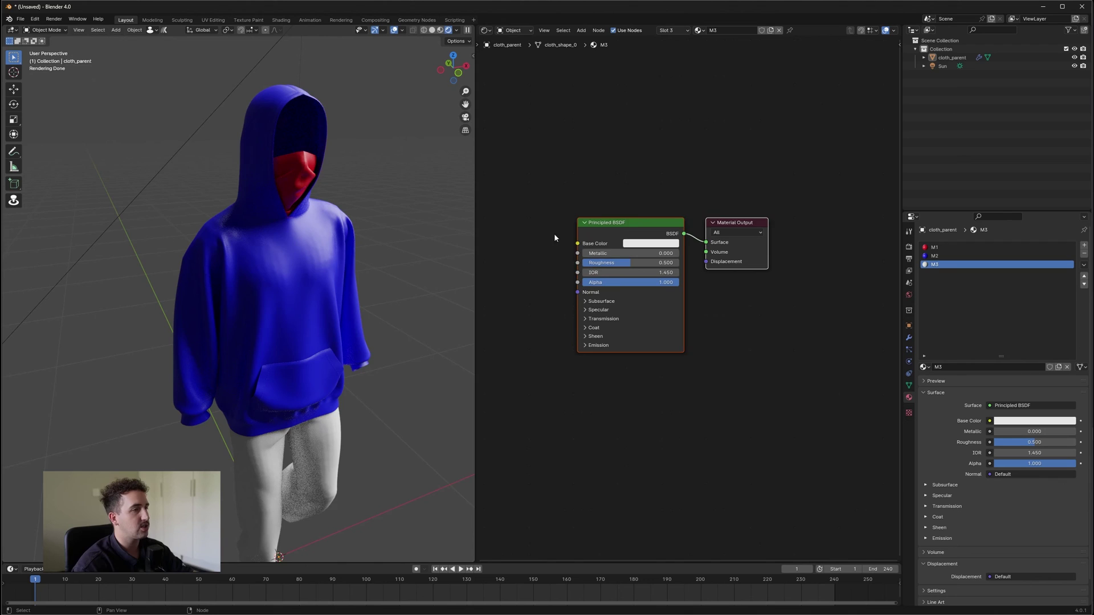
{"action": "scroll", "coordinate": [555, 238], "scroll_direction": "down", "scroll_amount": 2}
{"action": "middle_click_drag", "start_coordinate": [337, 287], "coordinate": [349, 294]}
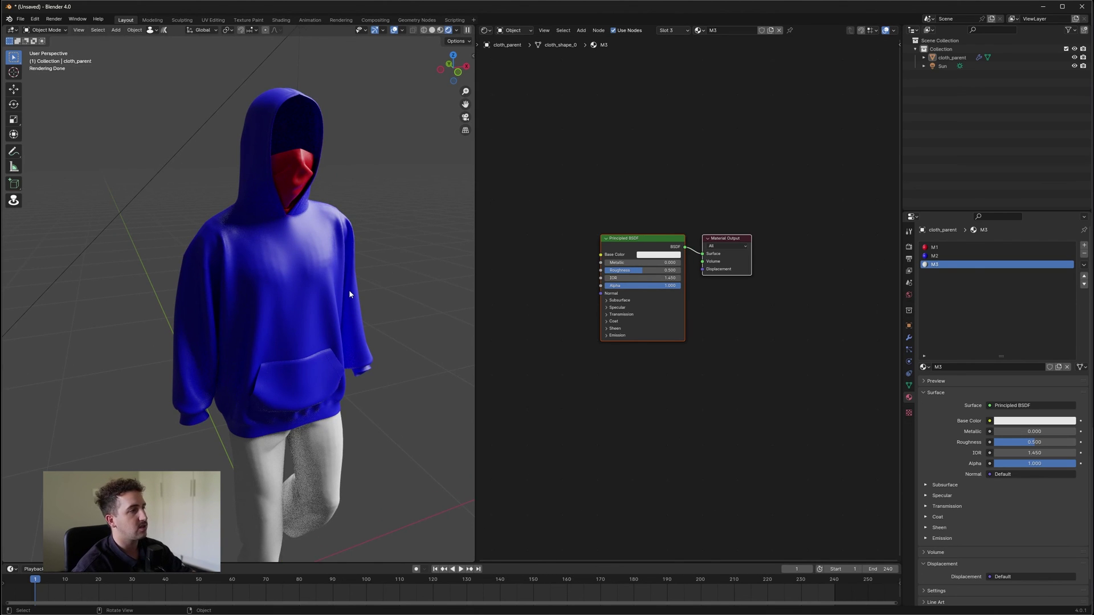
{"action": "scroll", "coordinate": [371, 282], "scroll_direction": "up", "scroll_amount": 3}
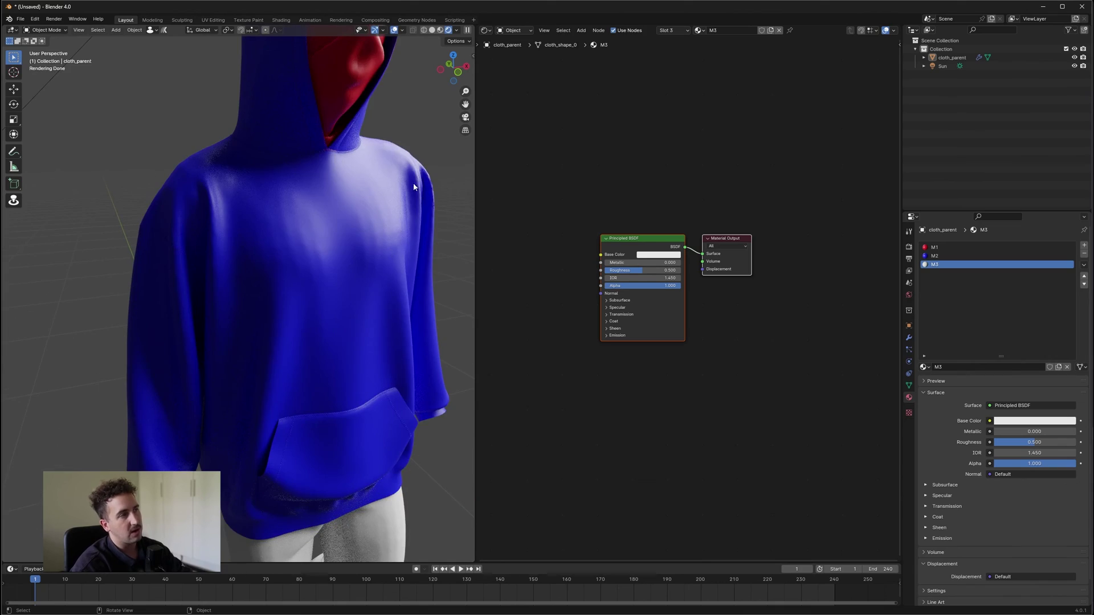
{"action": "scroll", "coordinate": [371, 161], "scroll_direction": "down", "scroll_amount": 5}
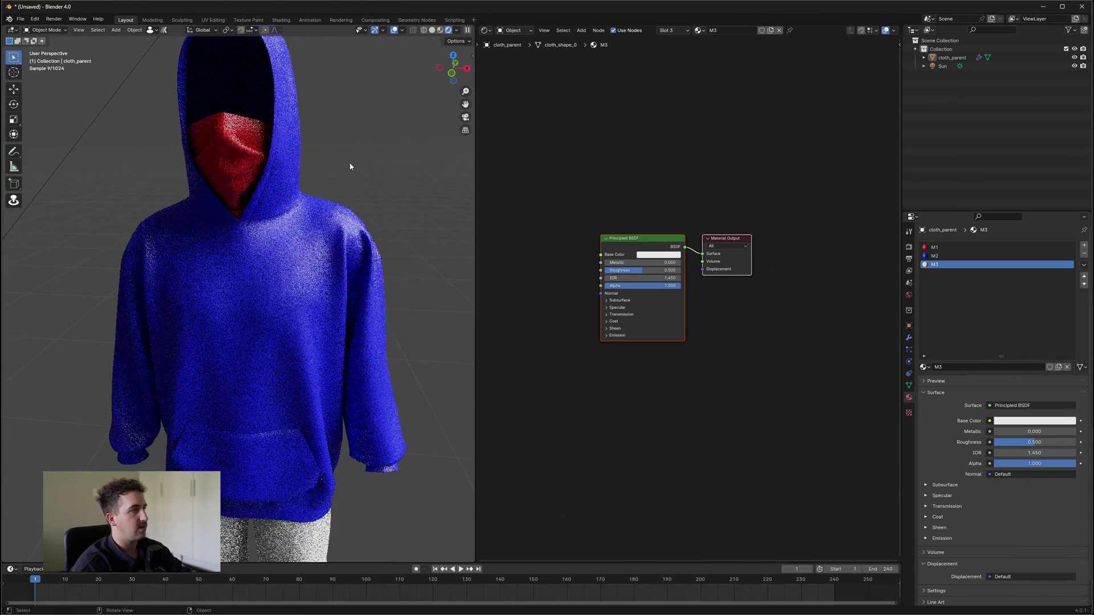
{"action": "middle_click_drag", "start_coordinate": [322, 186], "coordinate": [274, 305]}
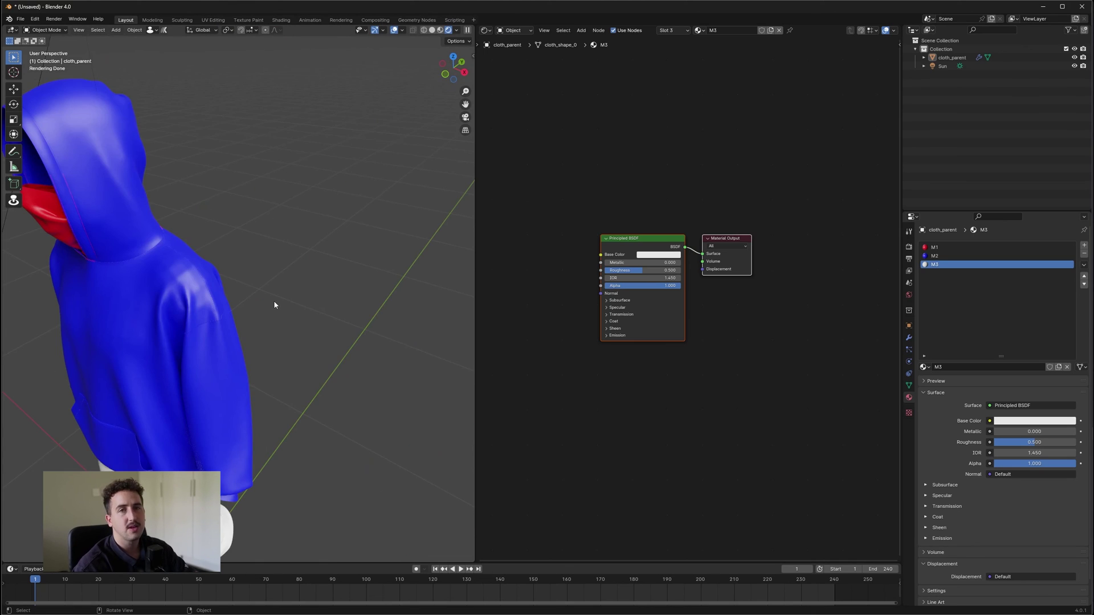